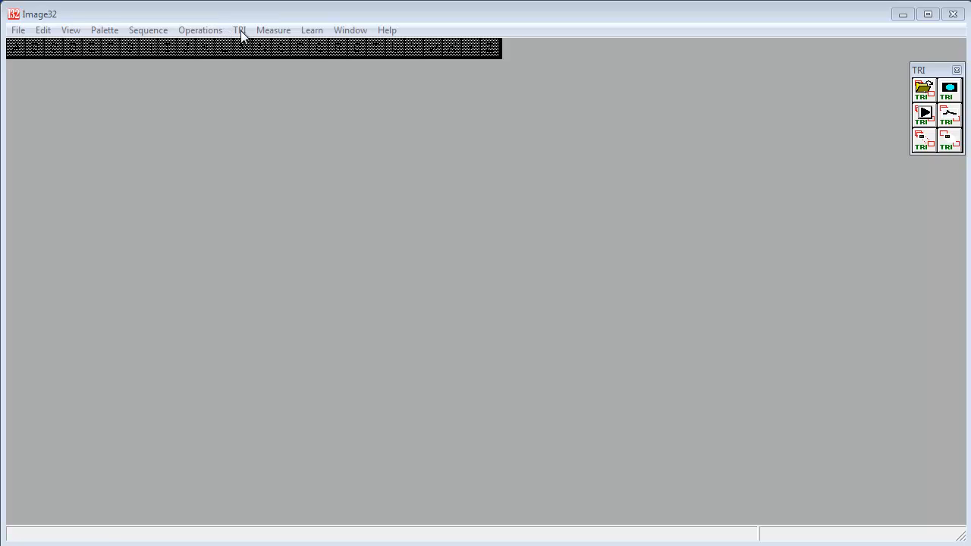
left_click(239, 32)
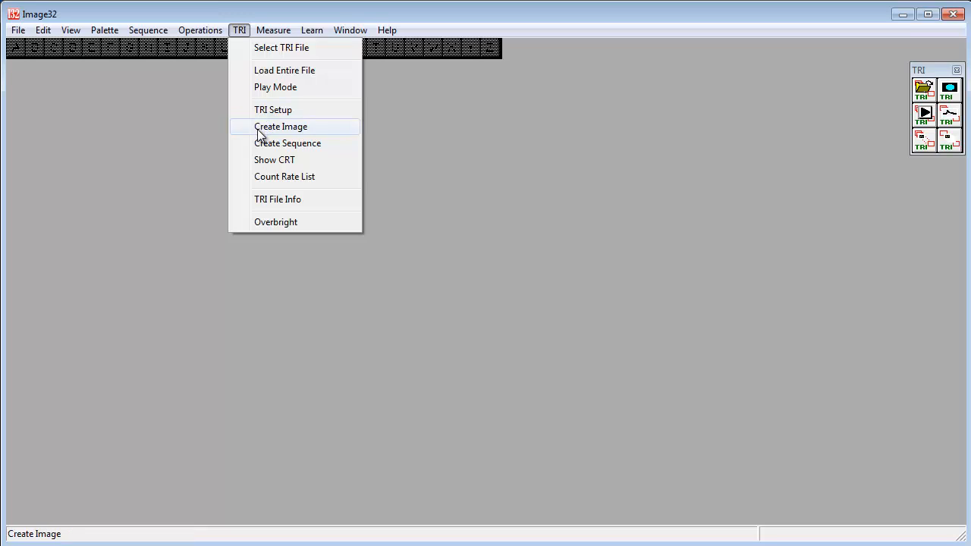
left_click(271, 180)
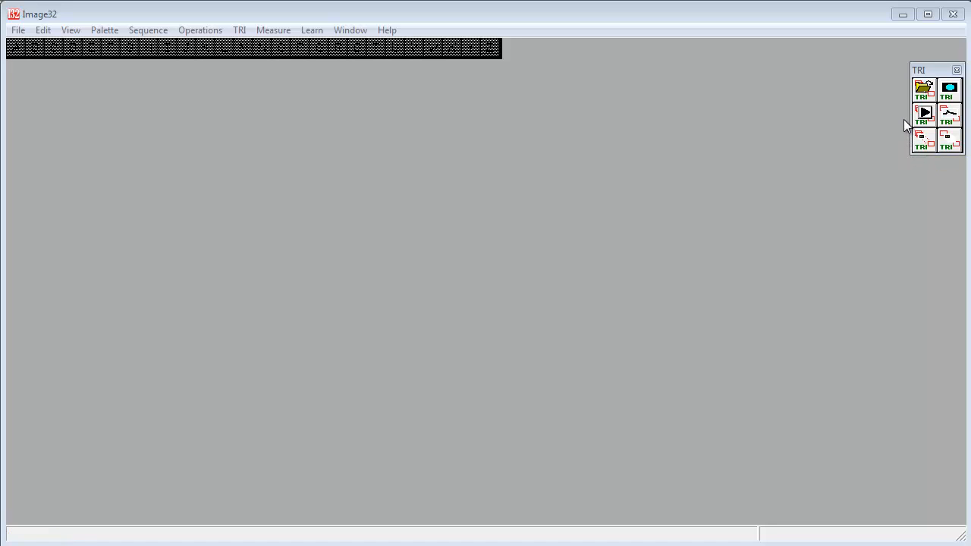
Step: Open clock.SXY from the Demo folder as the TRI file, accepting the 16-bit image depth
left_click(922, 93)
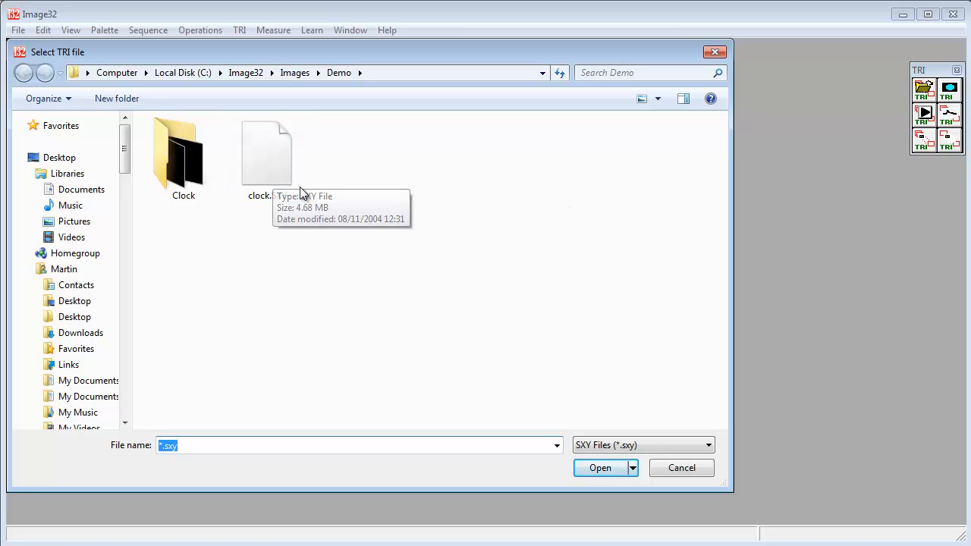
left_click(283, 164)
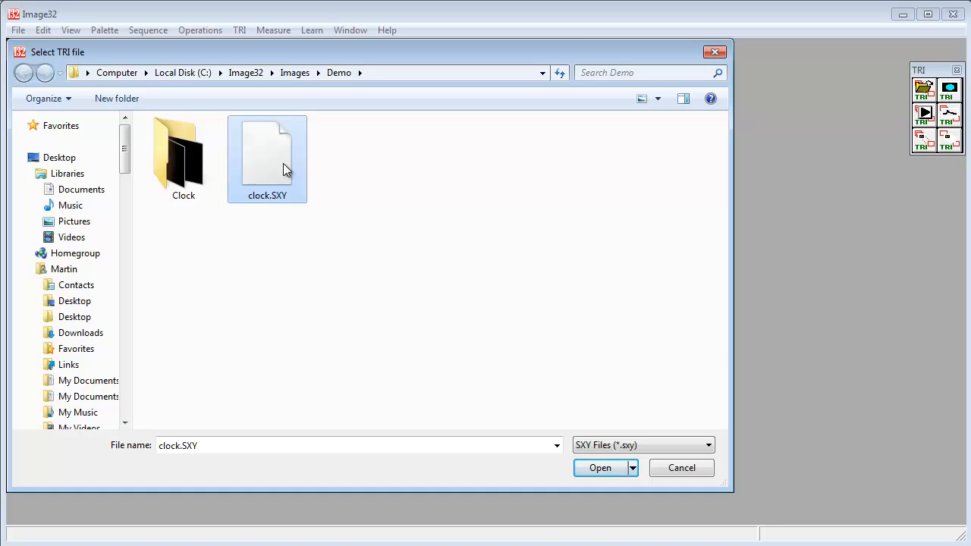
double_click(282, 163)
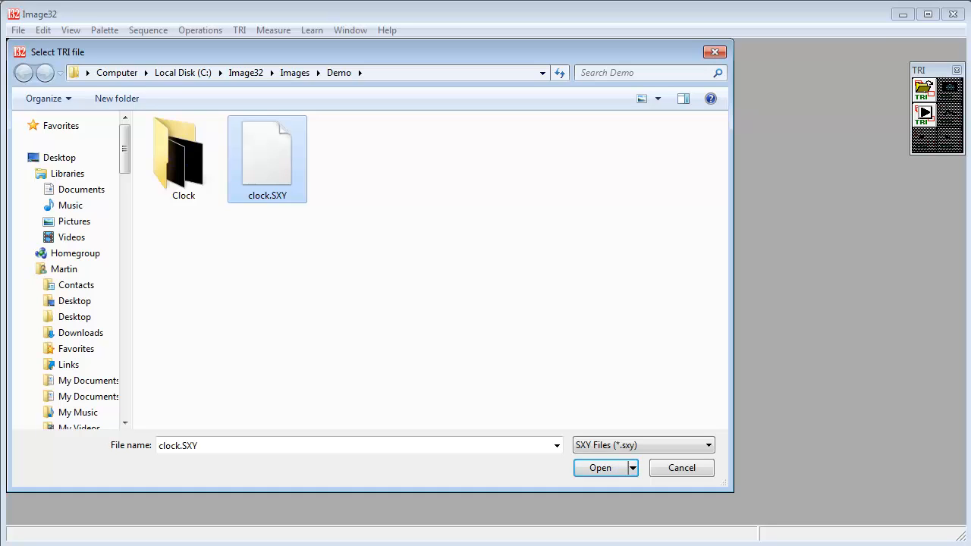
left_click(272, 175)
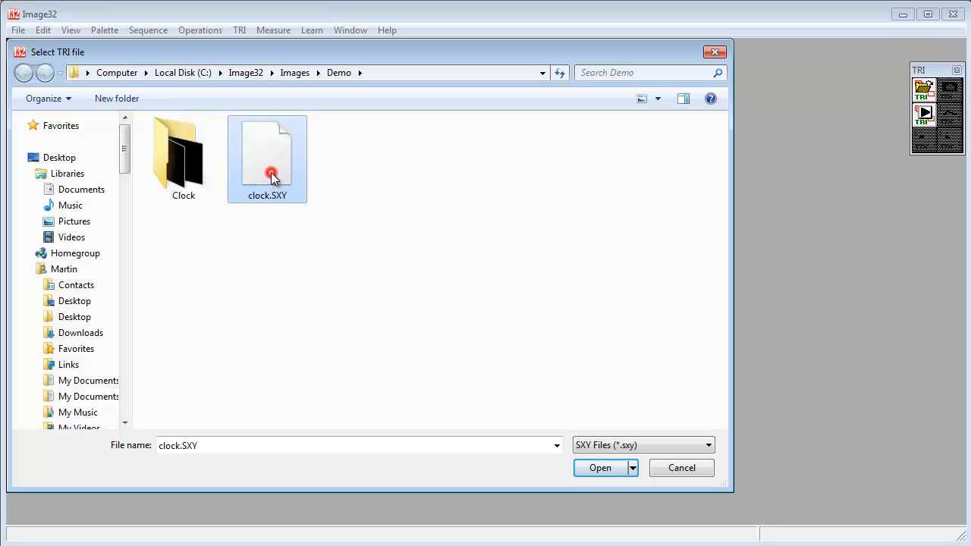
left_click(612, 466)
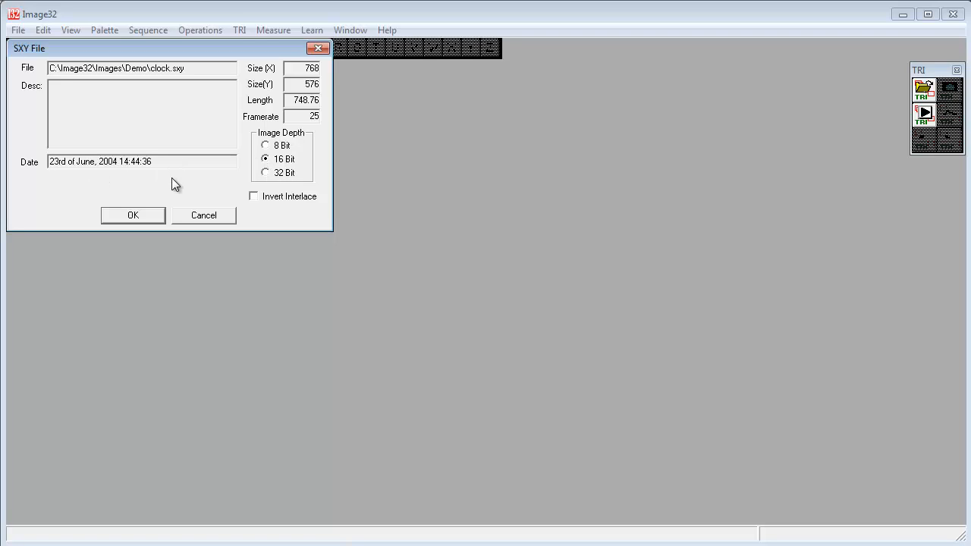
left_click(148, 218)
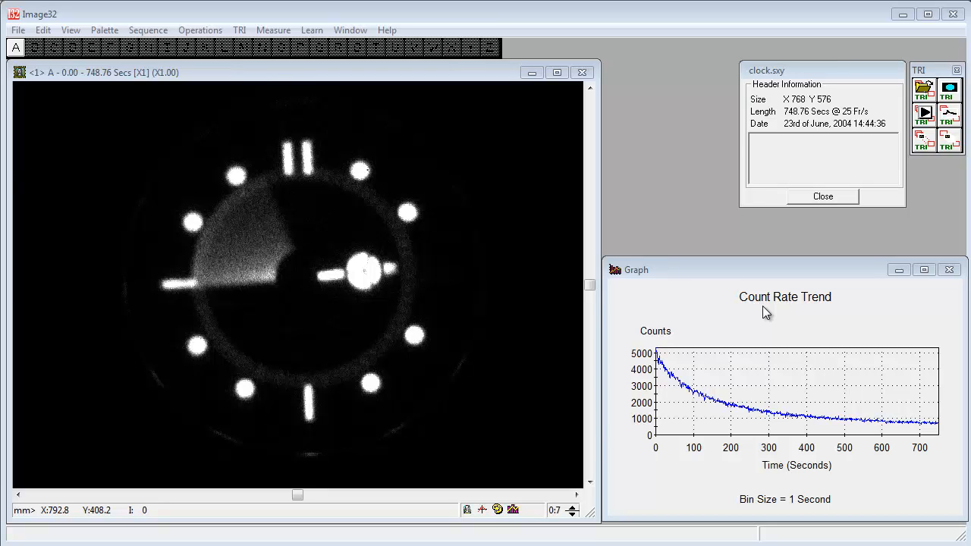
Step: Apply a multicolour palette to the greyscale clock image of the full recording
left_click(528, 311)
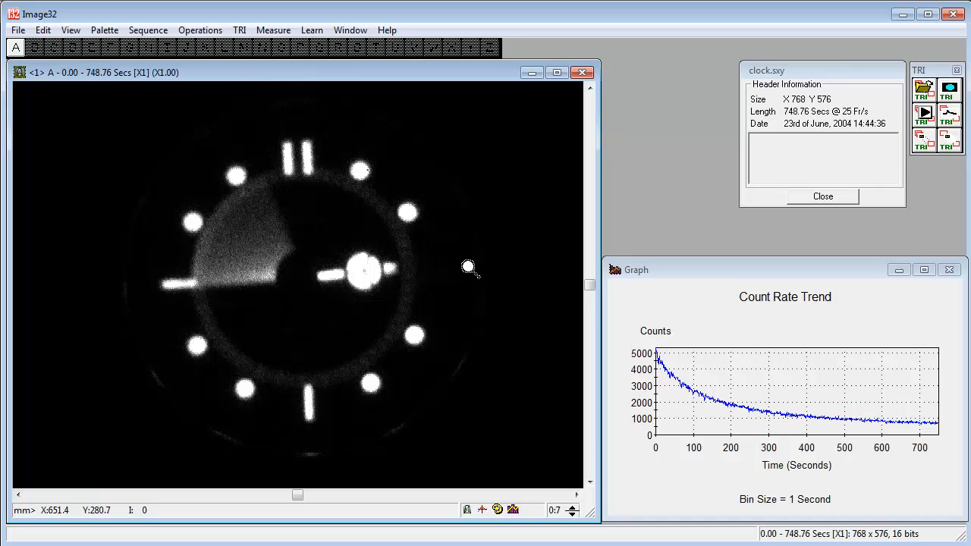
left_click(105, 30)
left_click(178, 287)
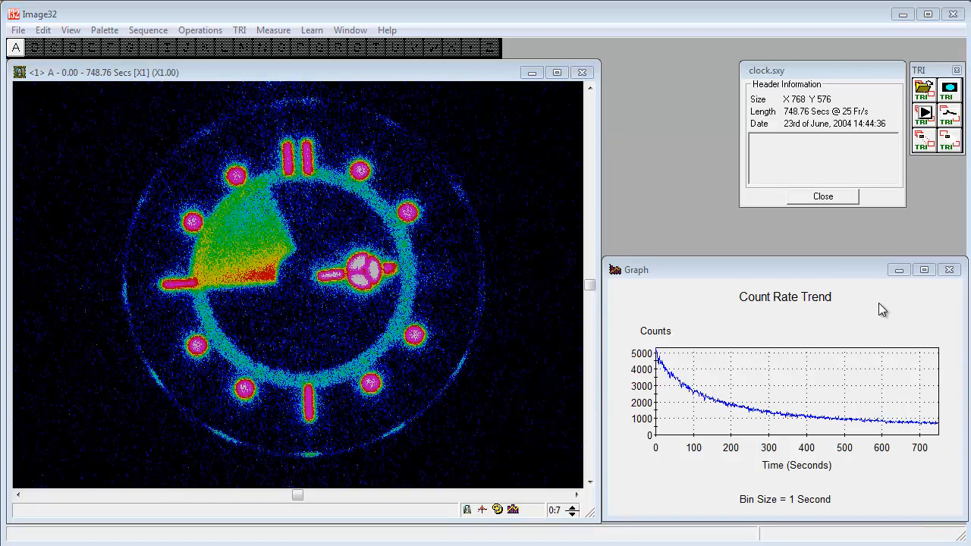
Step: Start play mode for the clock recording and play it with a visible interval of 10 seconds
left_click(925, 113)
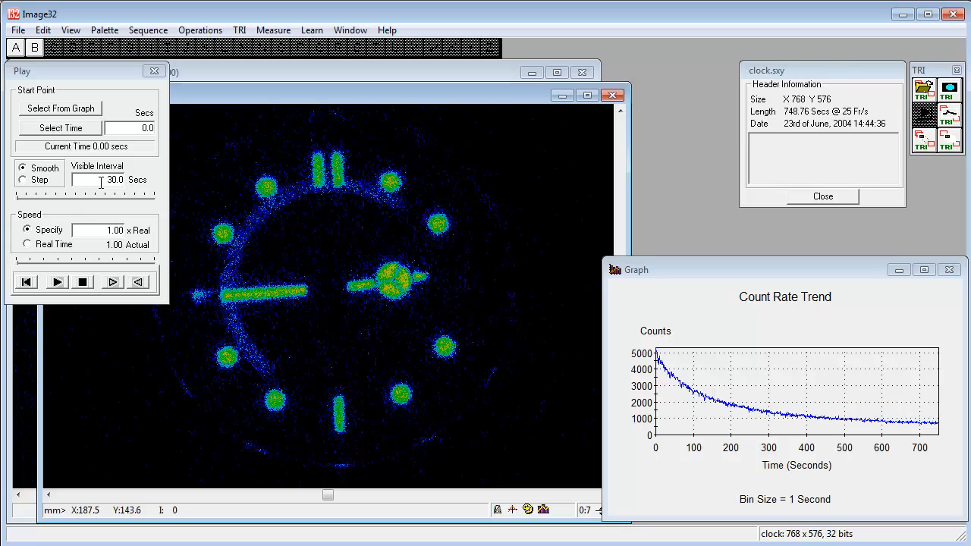
left_click_drag(101, 183, 127, 184)
type("1")
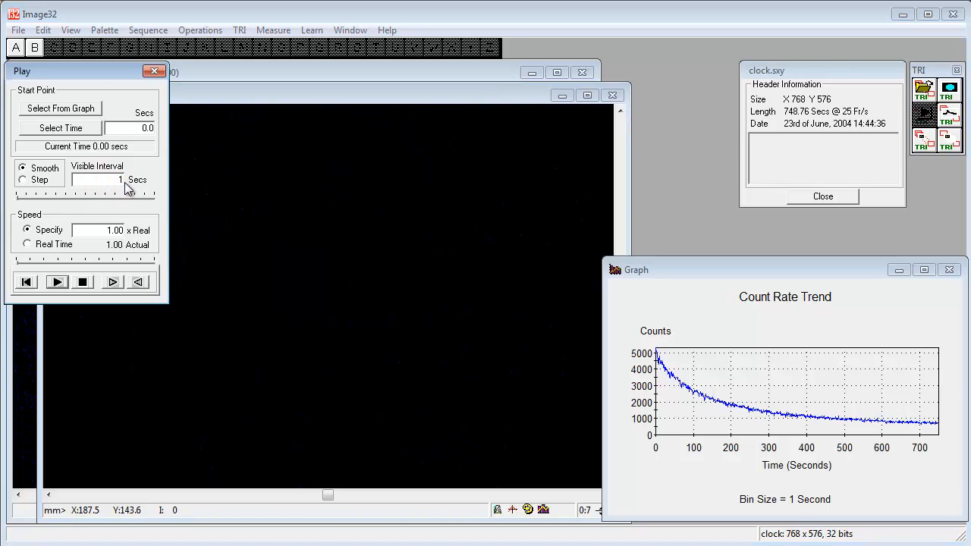
type("0")
left_click(57, 282)
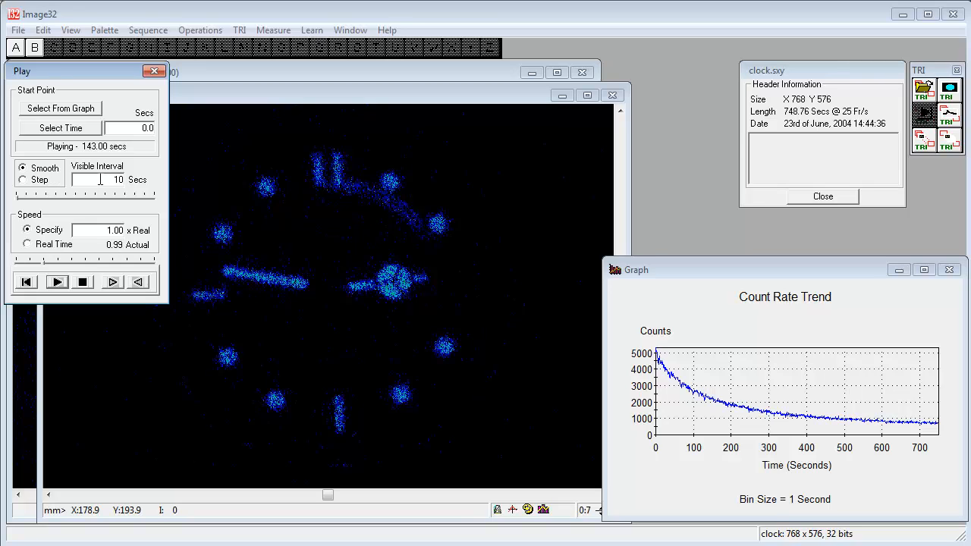
Step: Set the visible interval to 20 seconds and resume playback of the clock recording
left_click_drag(104, 179, 138, 183)
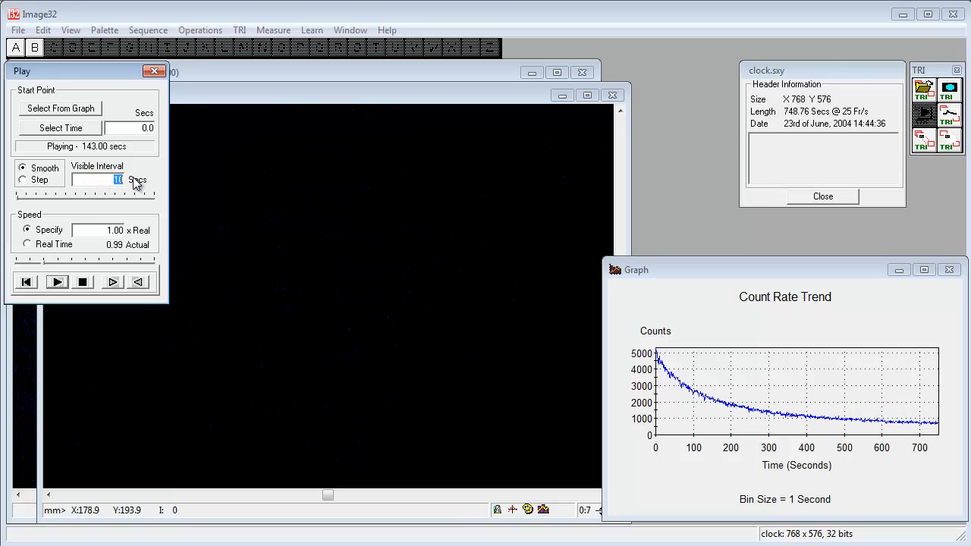
type("20")
left_click(57, 281)
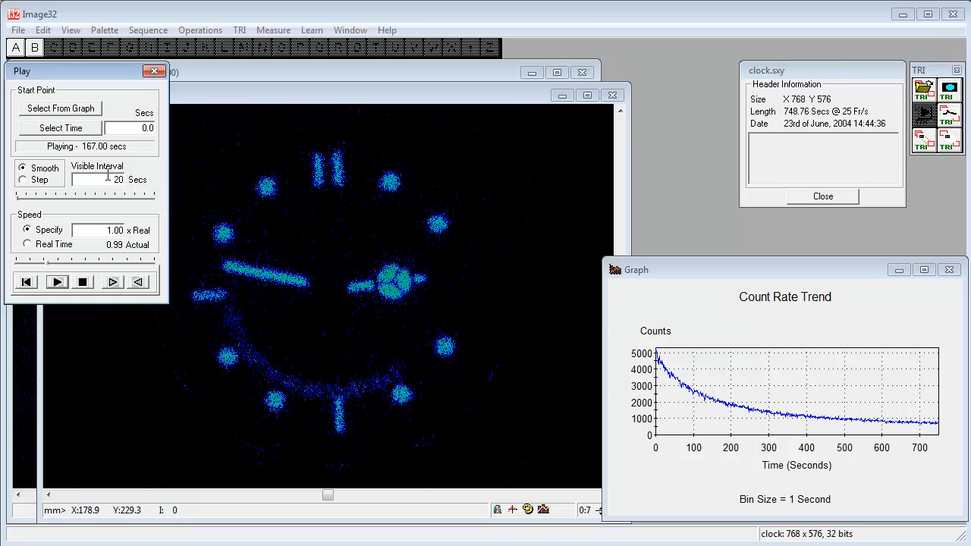
Step: Set the visible interval to 5 seconds and resume playback of the clock recording
left_click_drag(108, 177, 140, 180)
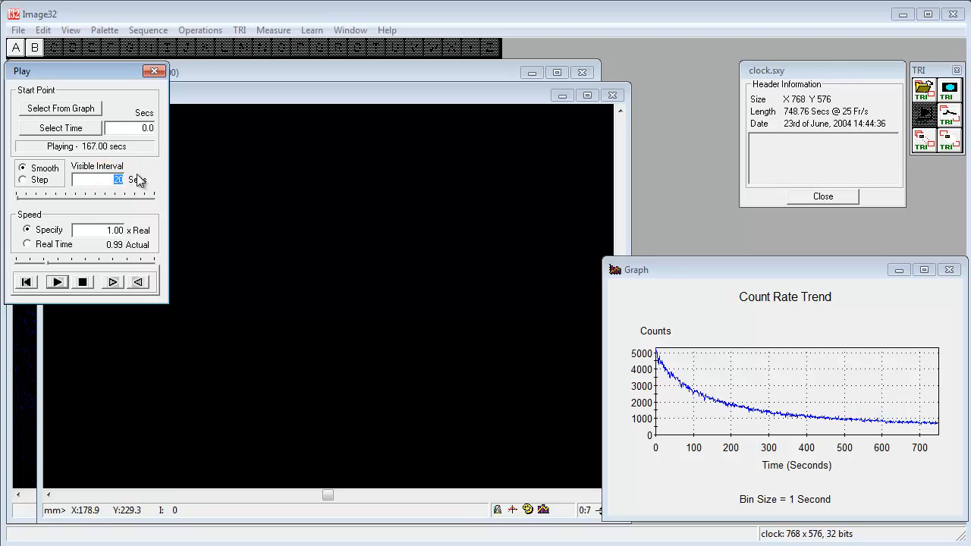
type("5")
left_click(57, 281)
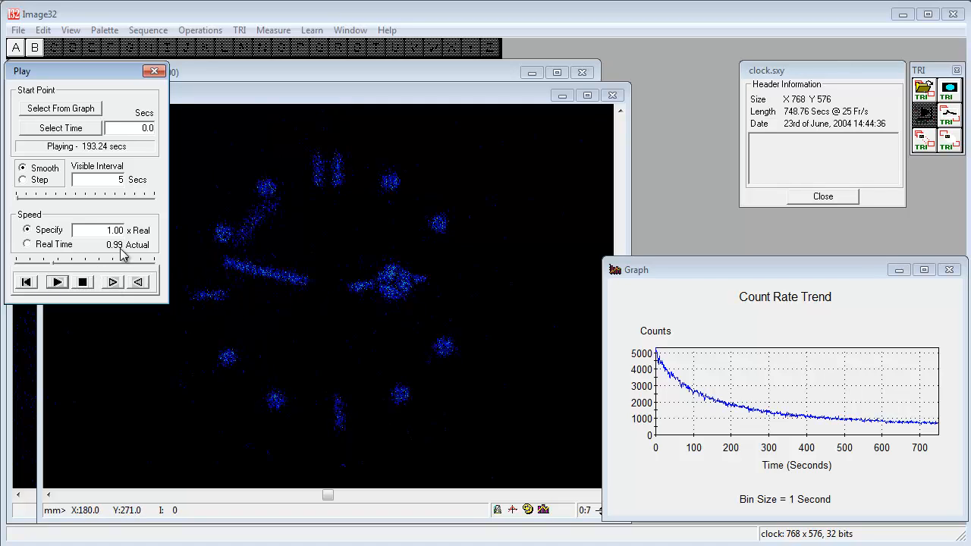
Step: Specify a playback speed of 5 x real time and play the clock recording at that speed
left_click(43, 233)
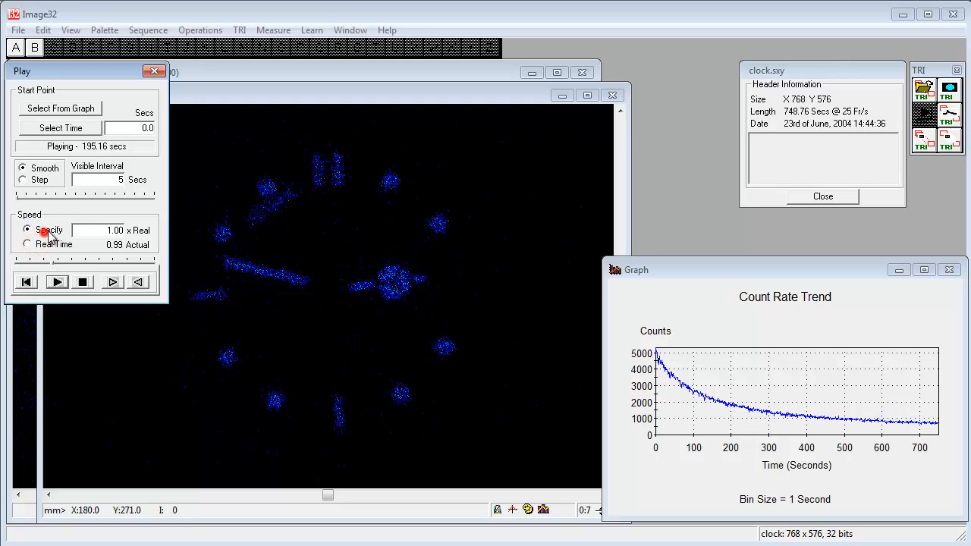
double_click(101, 229)
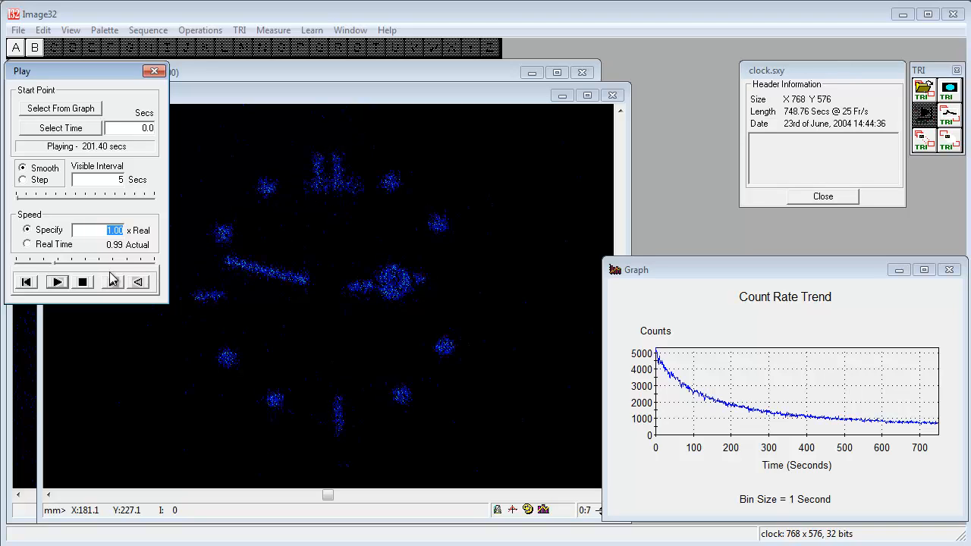
type("5")
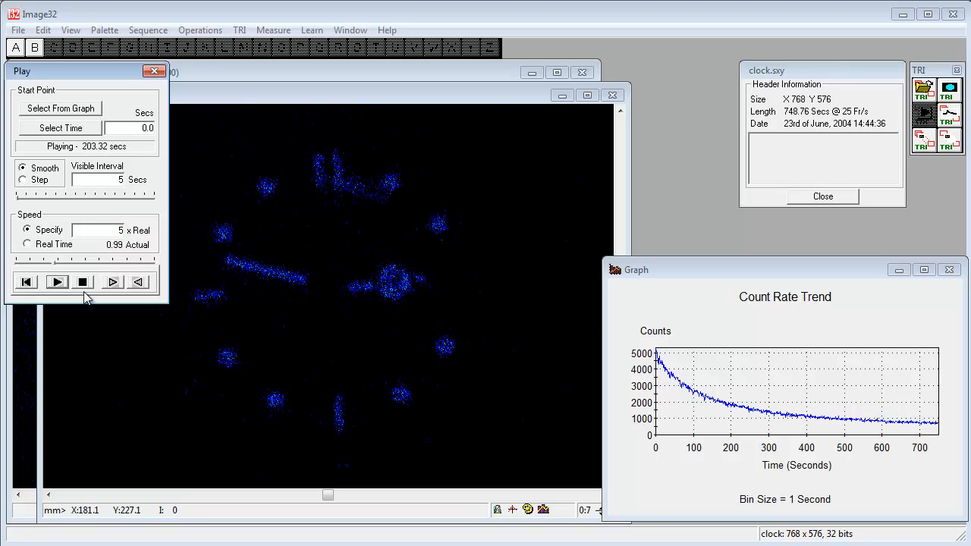
left_click(57, 282)
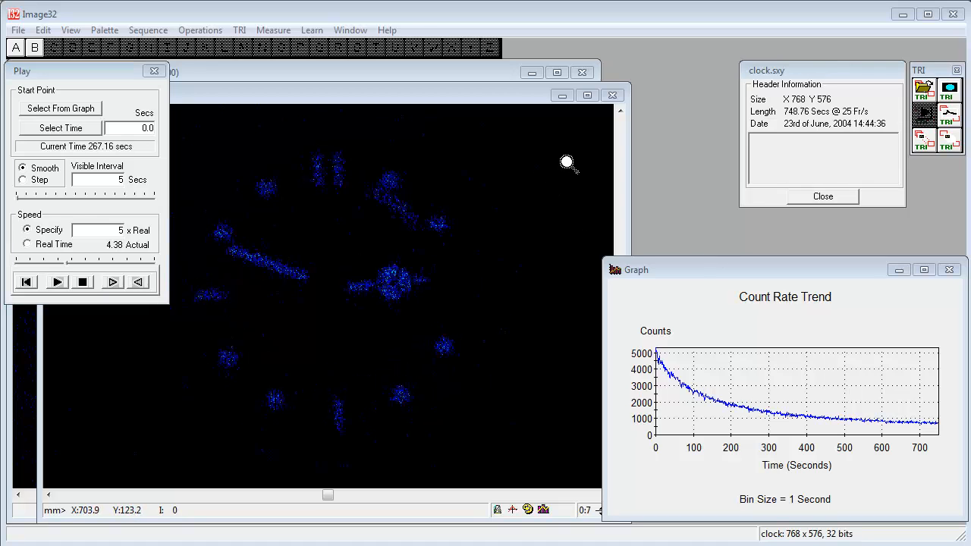
Step: Close both image windows and the play controls, and load the entire TRI file as a new image
left_click(613, 95)
left_click(582, 73)
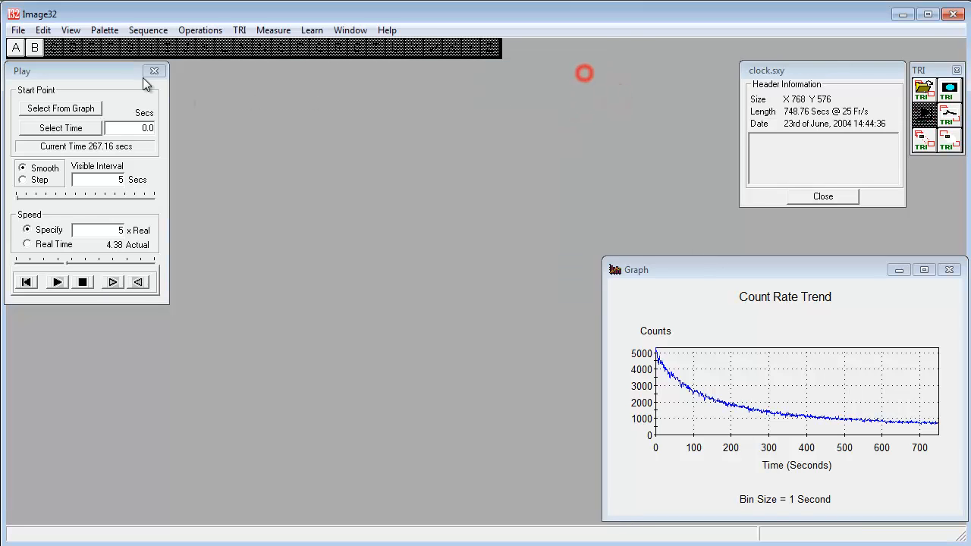
left_click(154, 71)
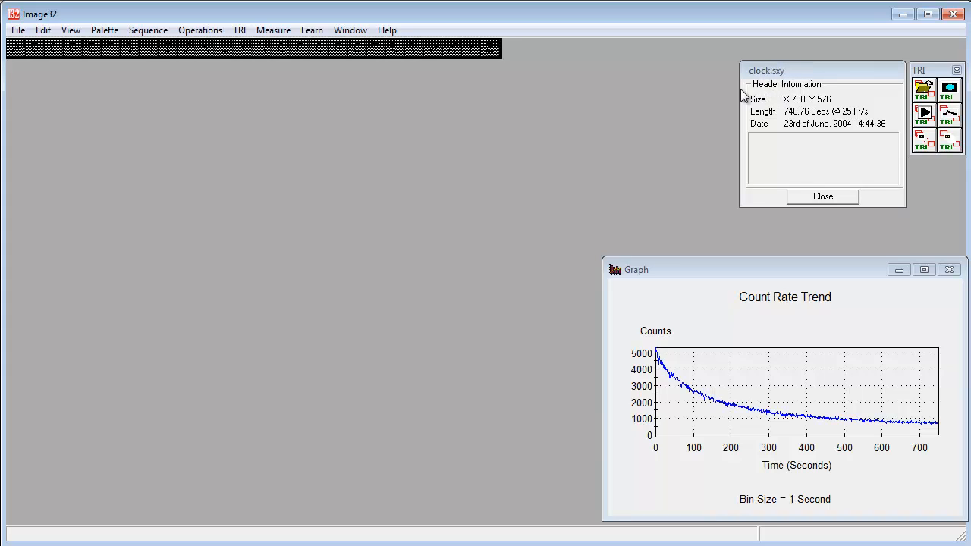
left_click(949, 89)
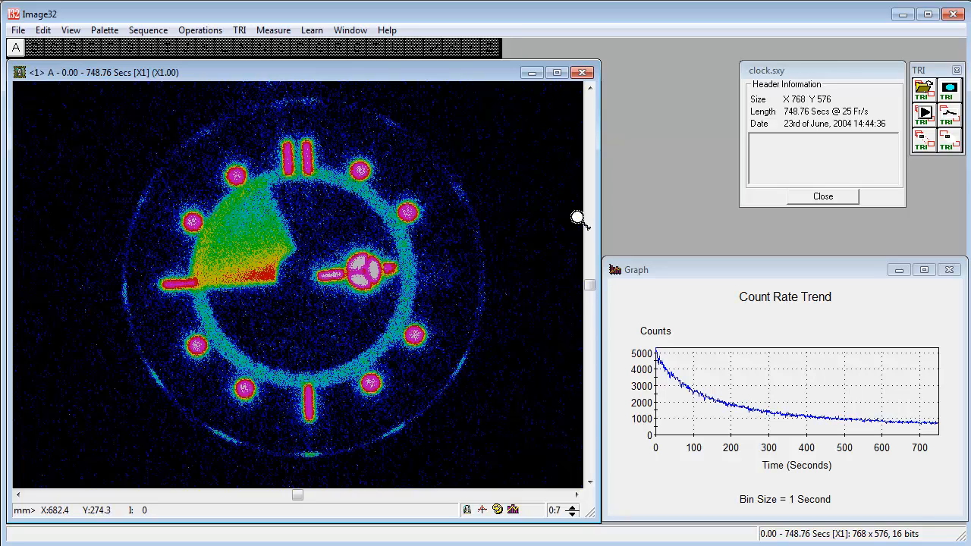
Step: Create an image covering 0 to 10 seconds of the recording, with slot B as its destination
left_click(922, 144)
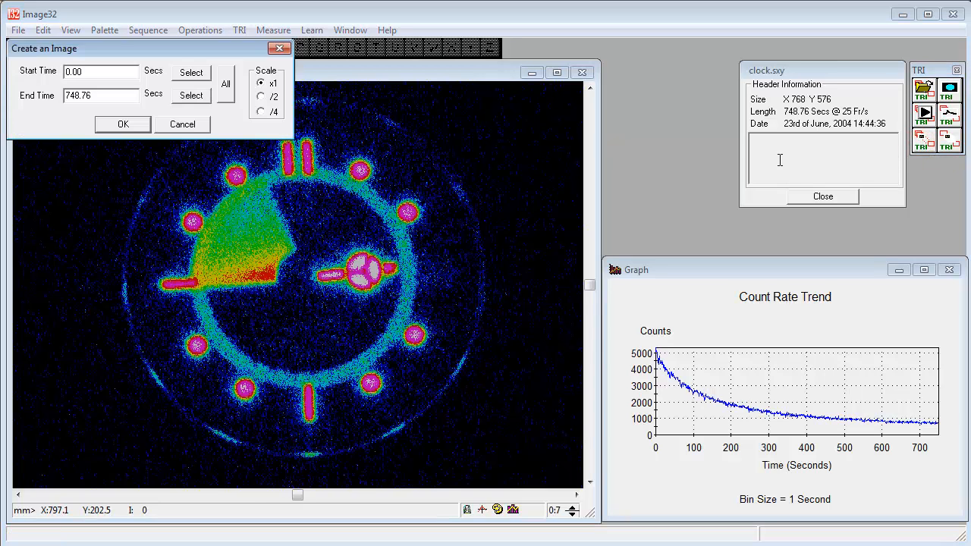
double_click(103, 71)
double_click(103, 95)
type("10")
left_click(124, 124)
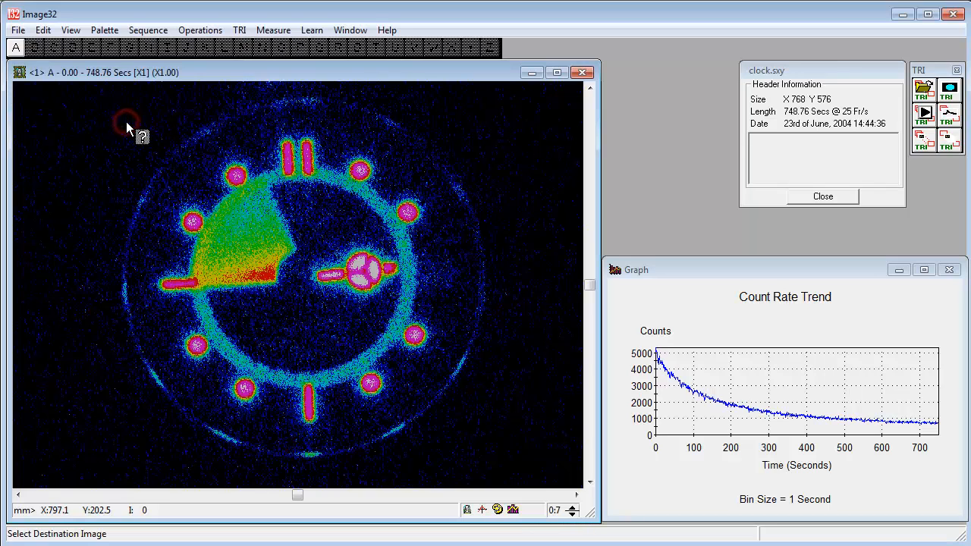
left_click(34, 47)
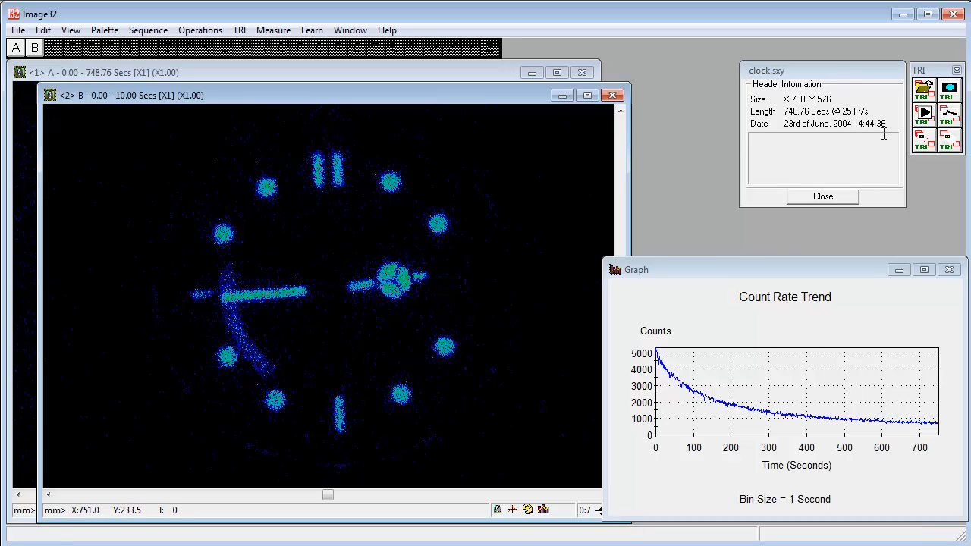
Step: Create an image covering 10 to 20 seconds of the recording, with slot C as its destination
left_click(919, 140)
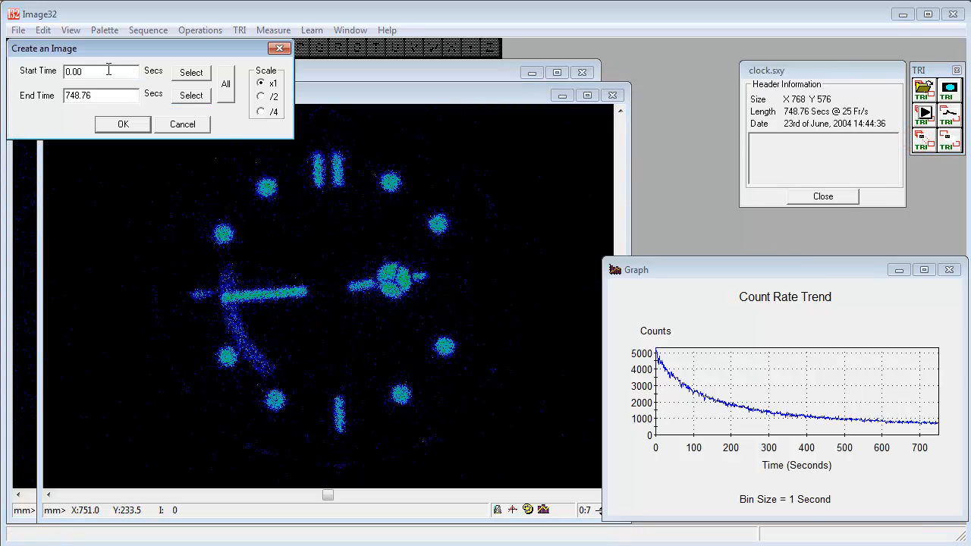
double_click(78, 75)
type("10")
double_click(117, 95)
type("20")
left_click(123, 125)
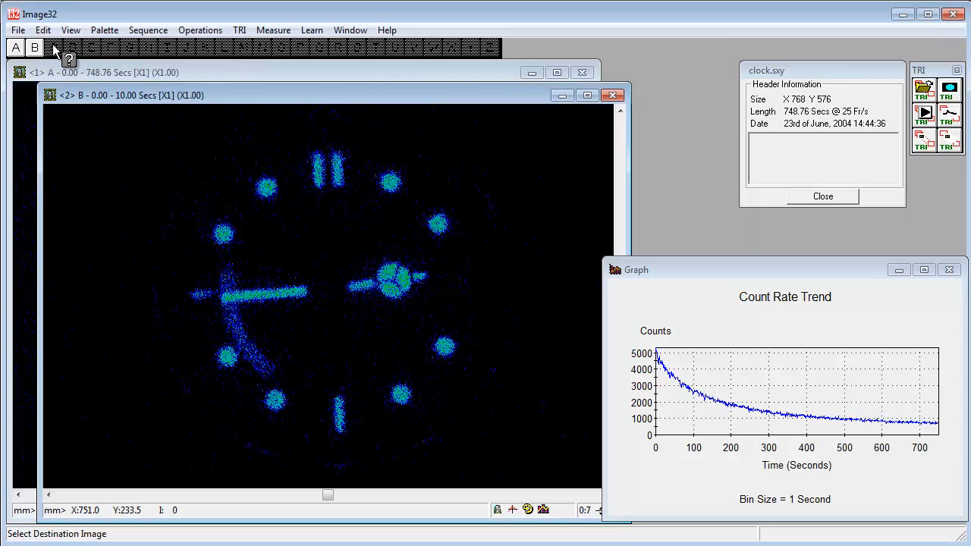
left_click(53, 47)
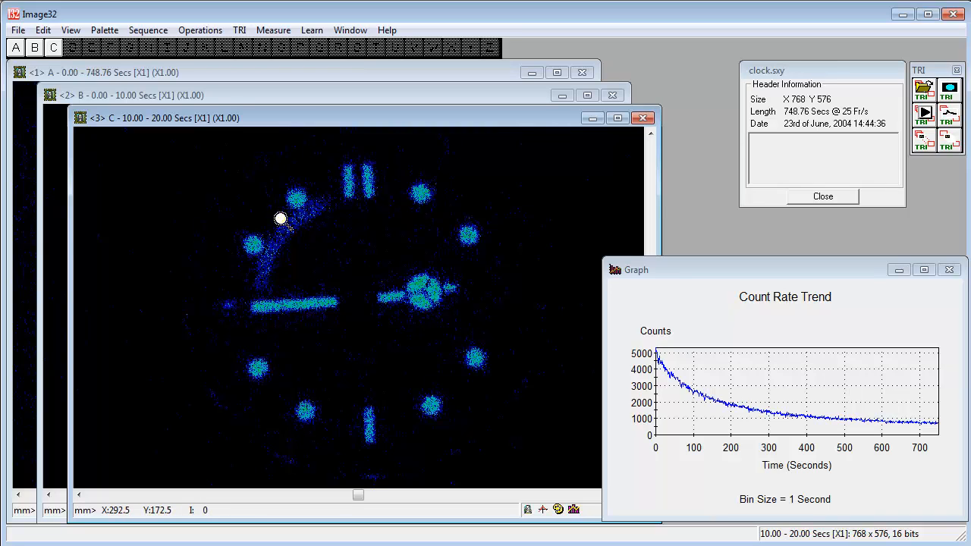
Step: Create a sequence of 70 images starting at 0 seconds, 10 seconds per image, with slot D as its destination
left_click(945, 142)
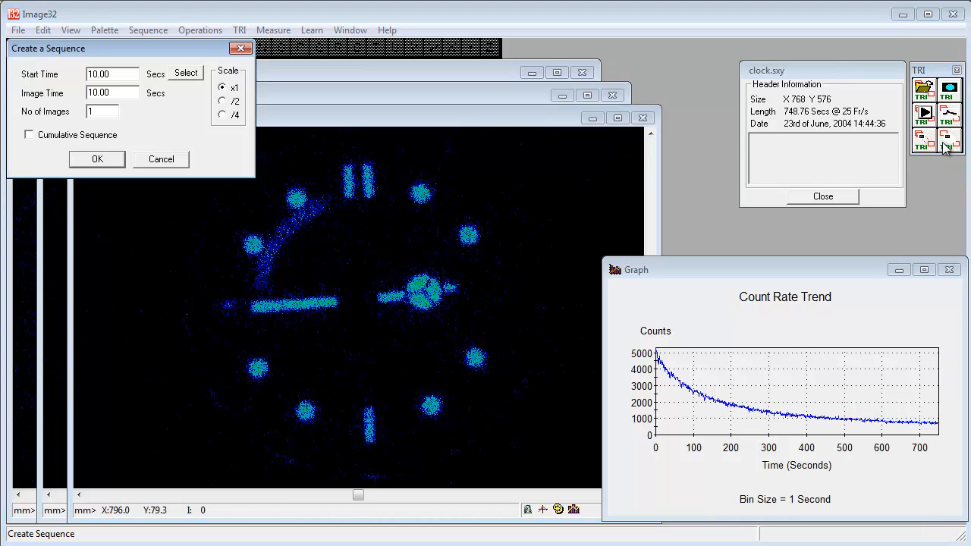
double_click(130, 73)
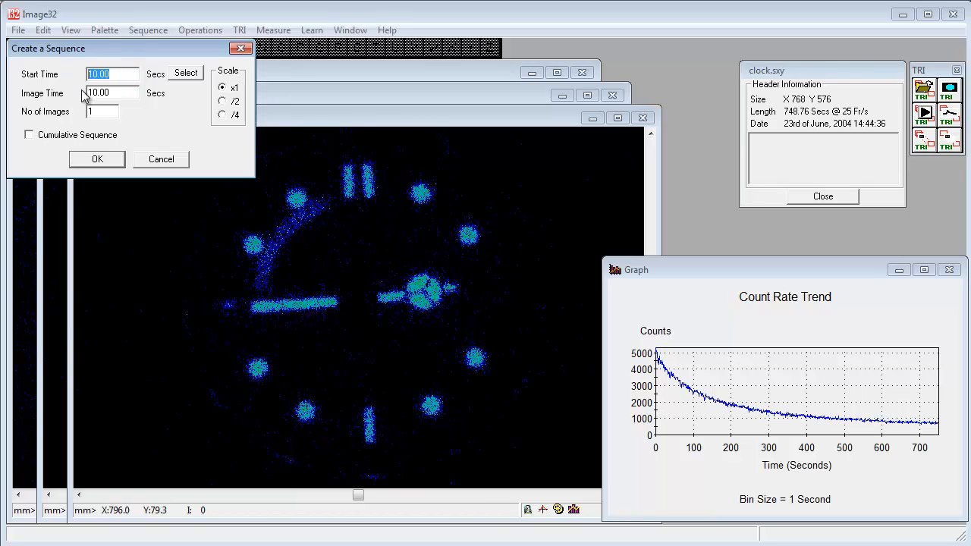
type("0")
left_click(116, 91)
double_click(101, 113)
type("70")
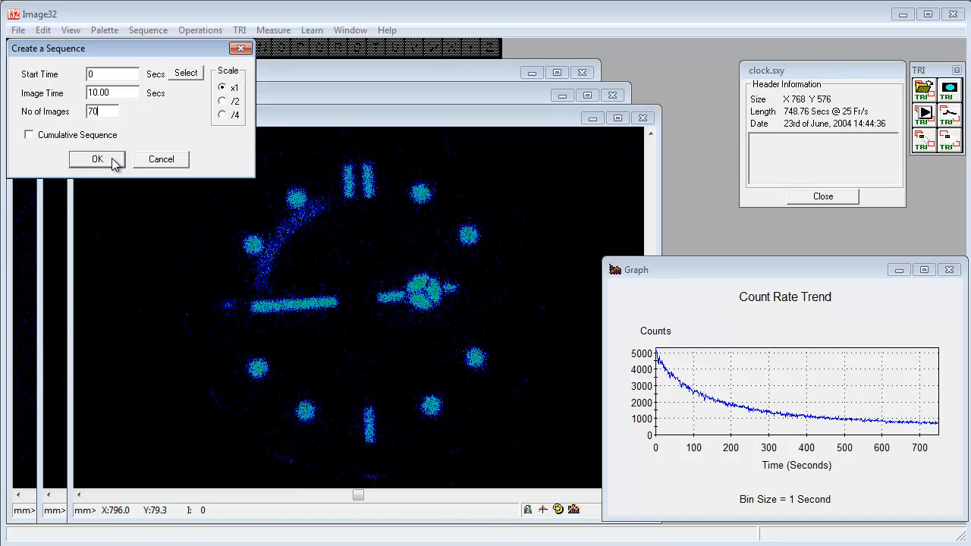
left_click(113, 160)
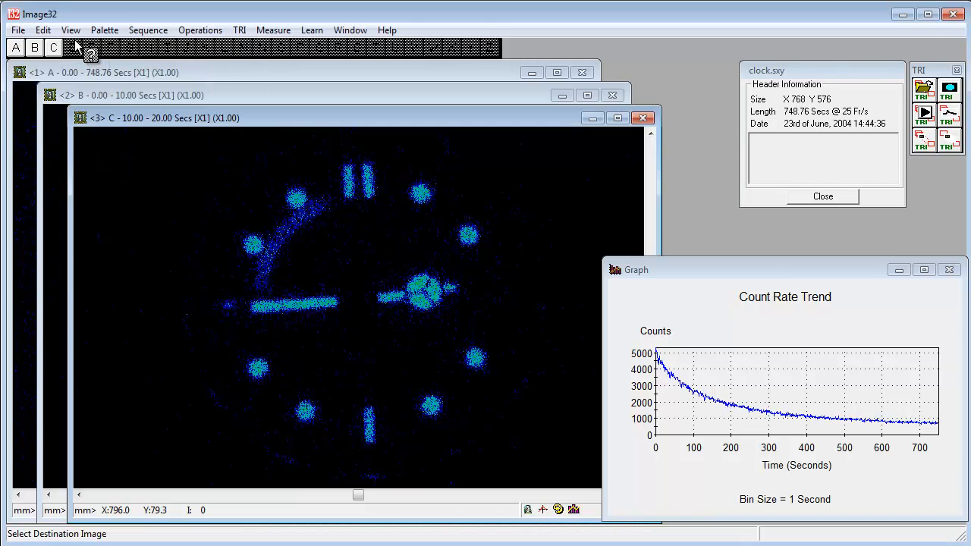
left_click(73, 47)
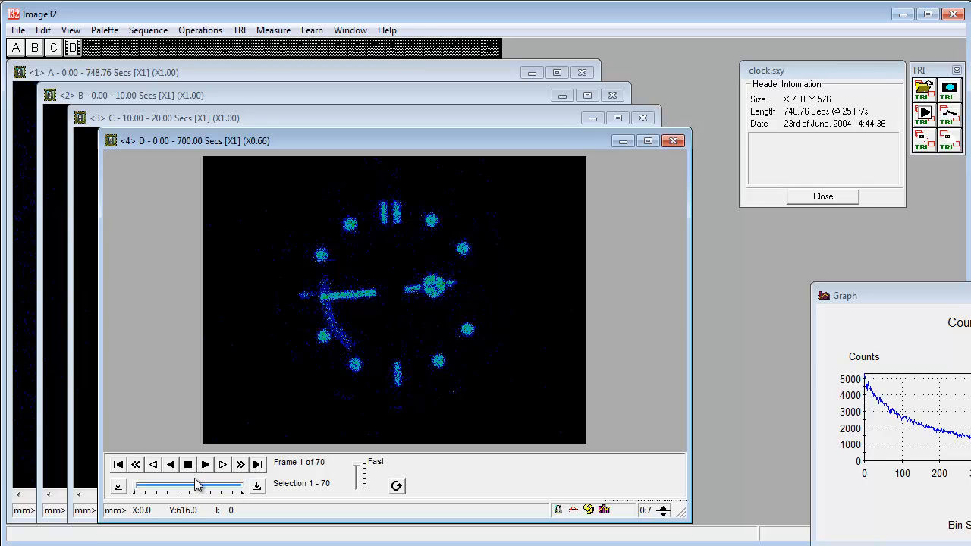
Step: Step through the first few frames of the 70-image sequence in slot D, forwards and back, to examine the second hand's movement
left_click(137, 486)
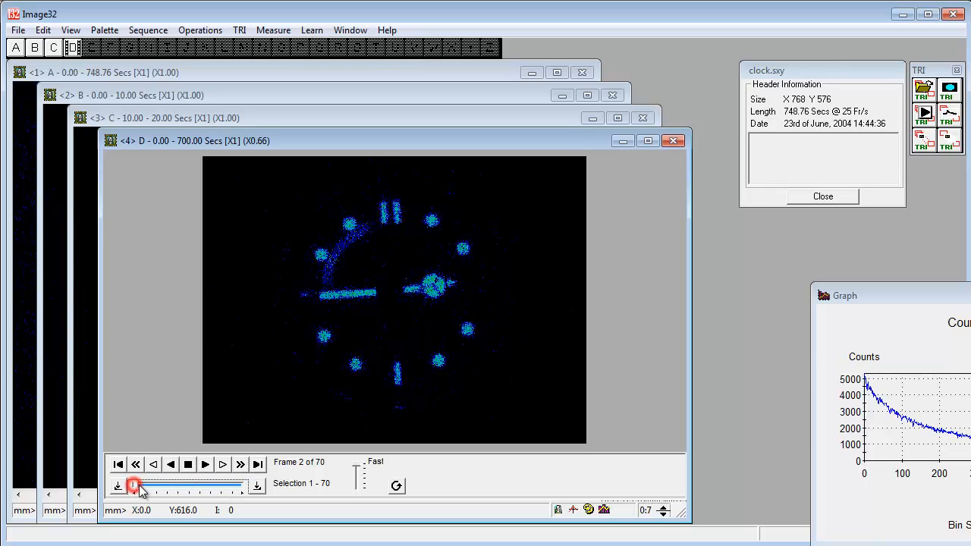
left_click_drag(138, 487, 119, 479)
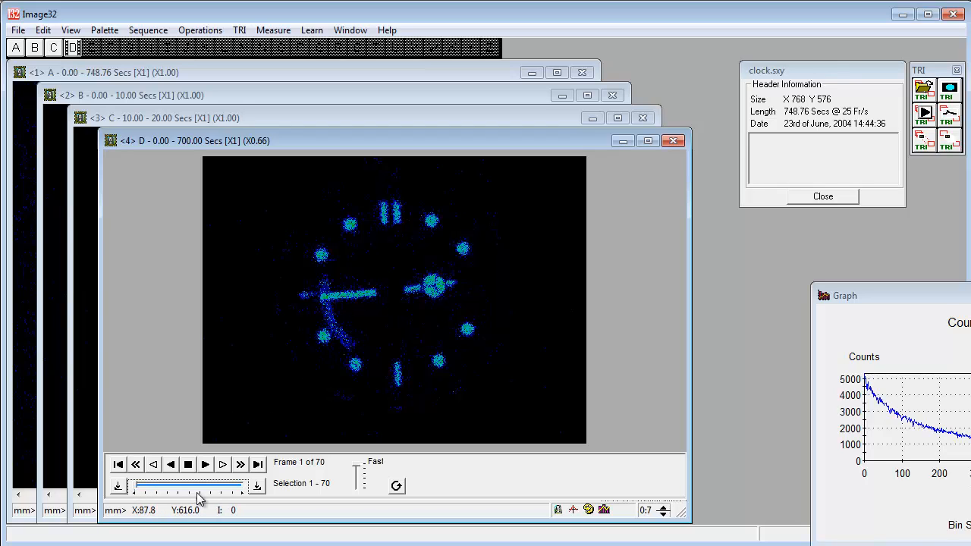
left_click(223, 465)
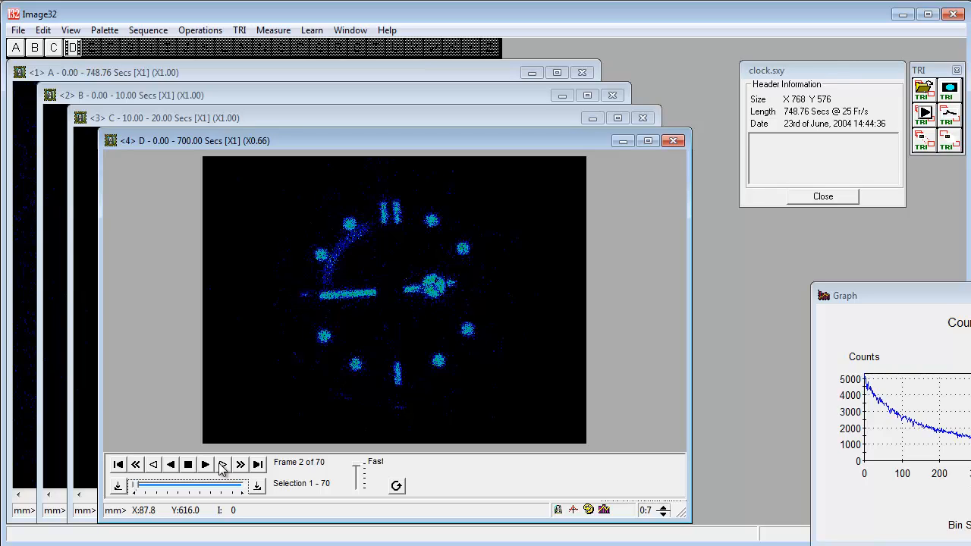
left_click(222, 465)
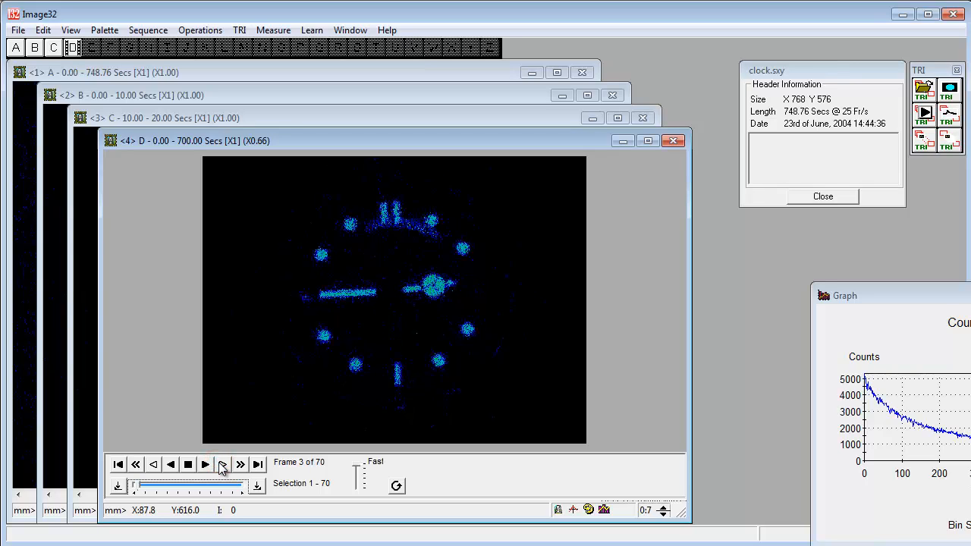
left_click(221, 465)
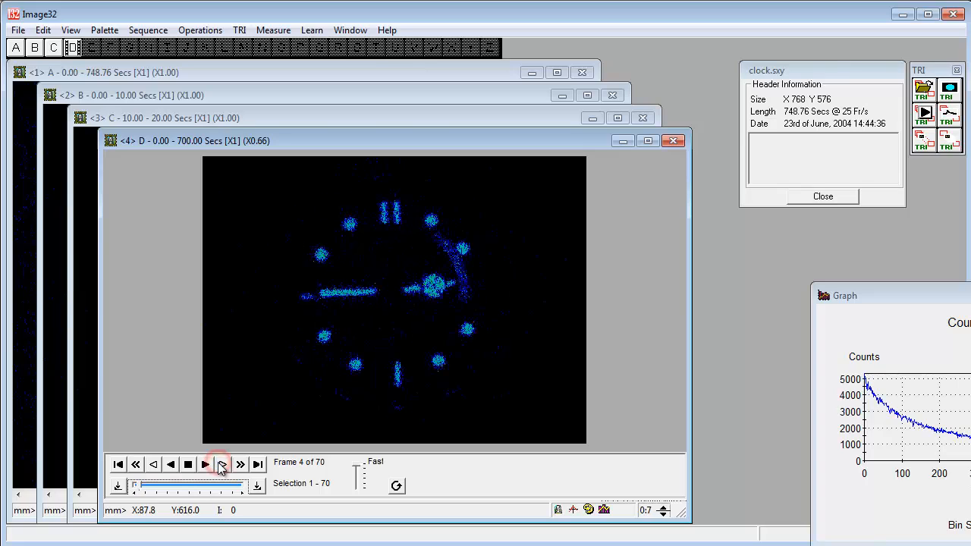
left_click(221, 465)
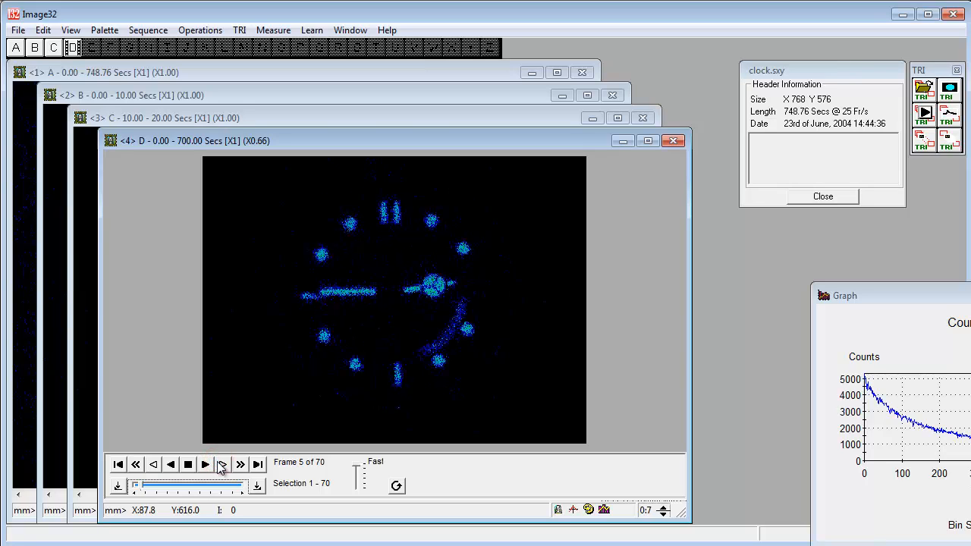
left_click(153, 465)
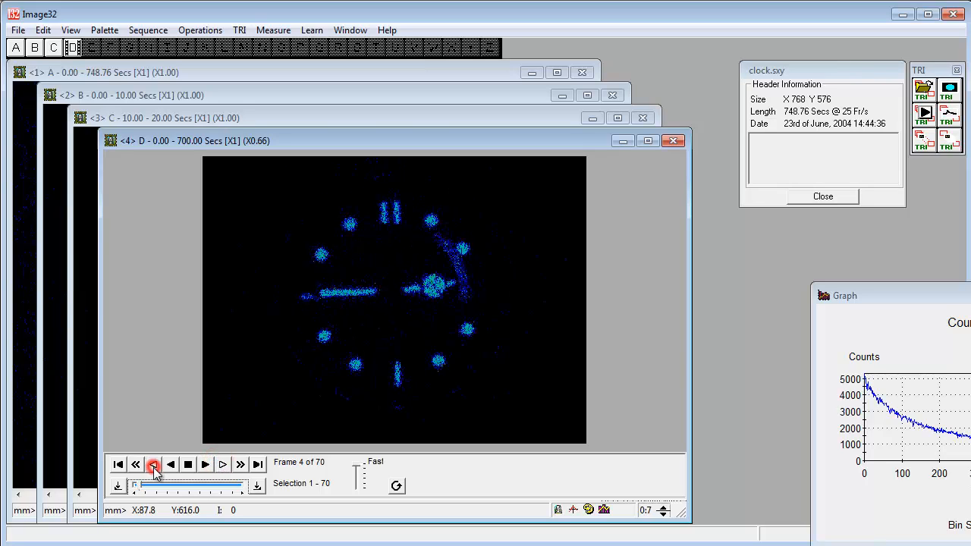
left_click(153, 465)
Step: With the Graph window moved fully into view, zap all images and reload the entire TRI file as a new image
left_click_drag(872, 293, 662, 271)
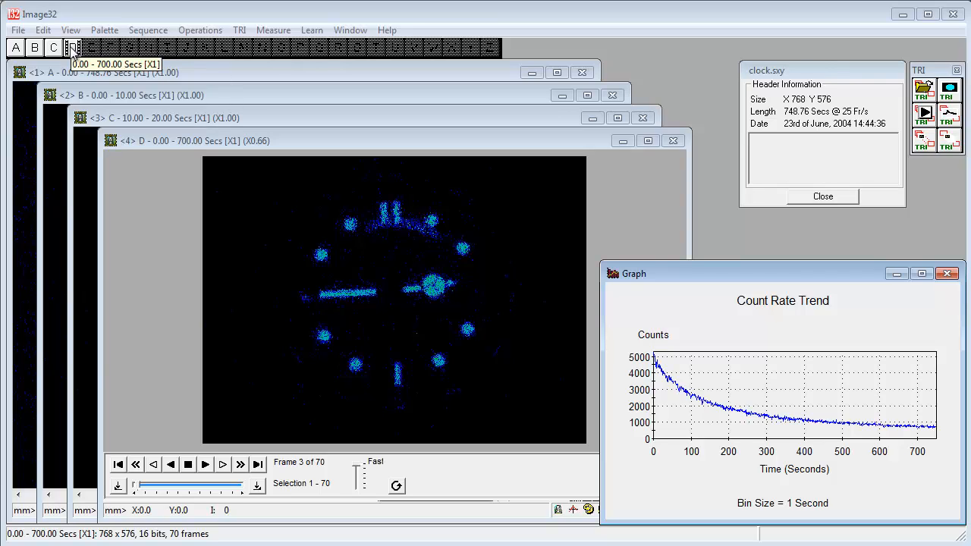
left_click(200, 31)
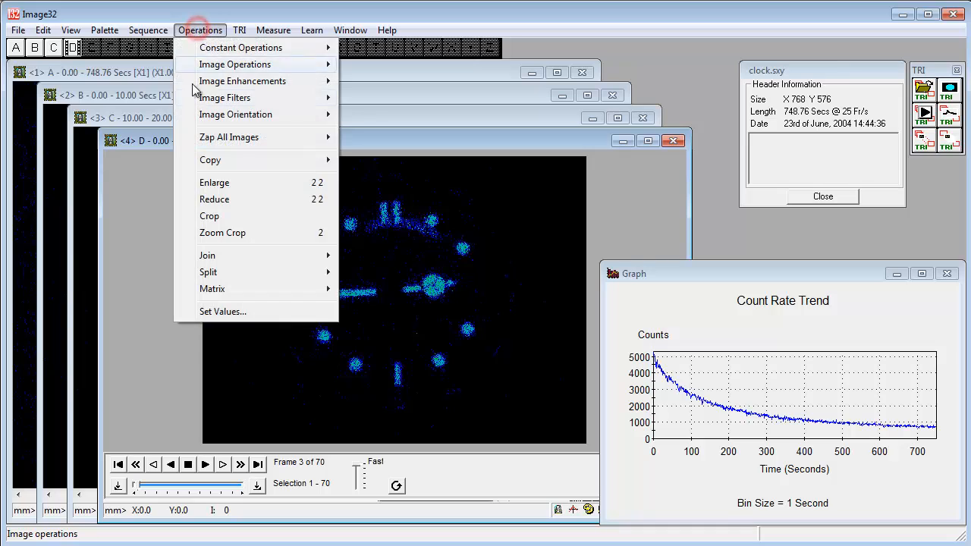
mouse_move(229, 139)
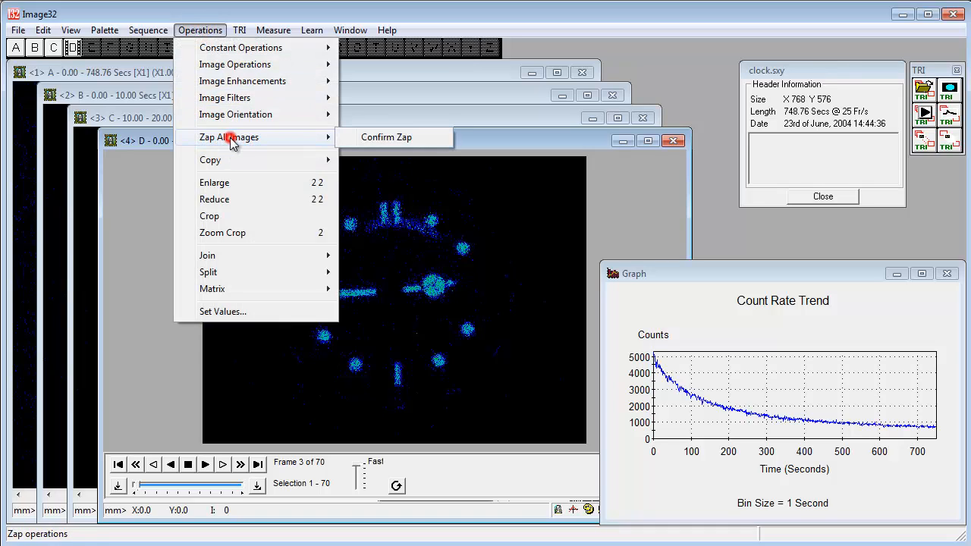
left_click(386, 139)
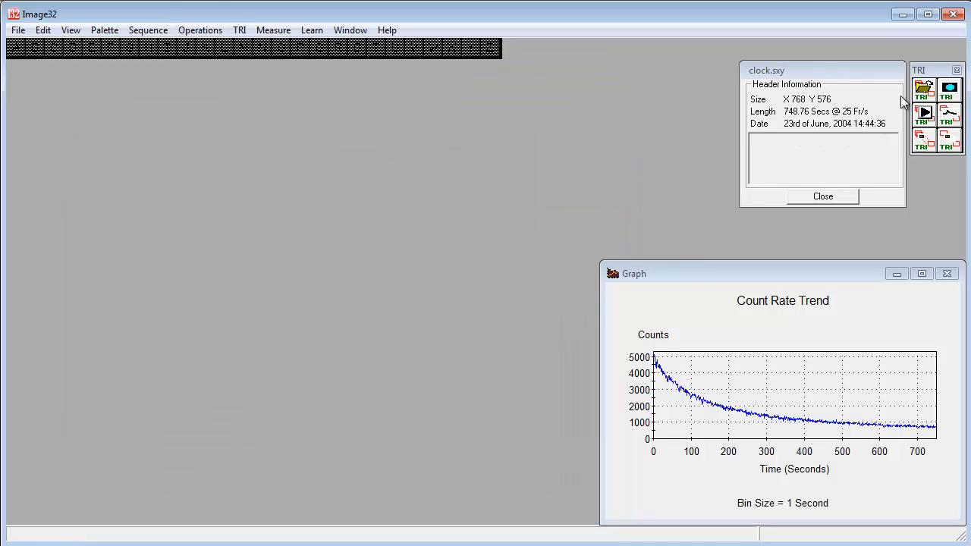
left_click(949, 90)
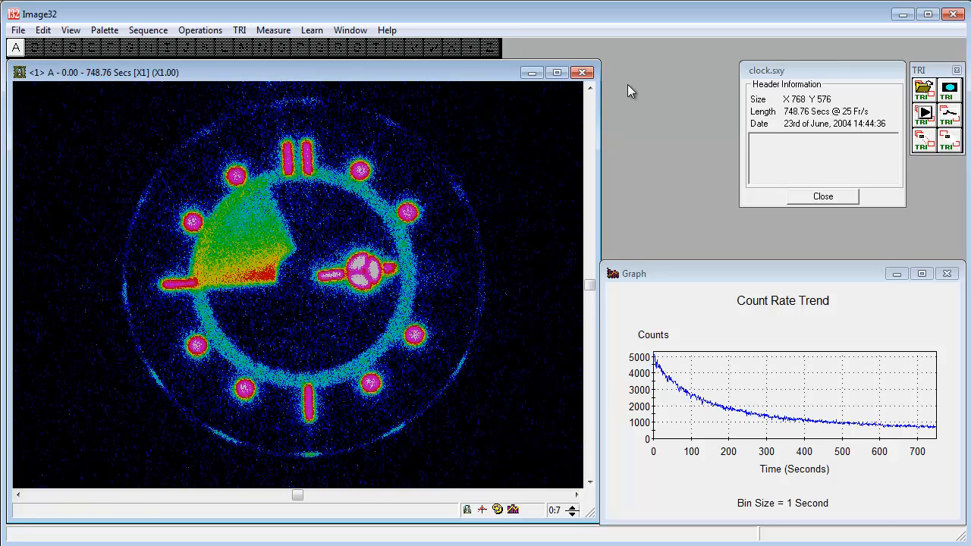
Step: Load the OAS.TBX toolbox and place it in the free space between the image window and the clock.sxy header information
left_click(71, 30)
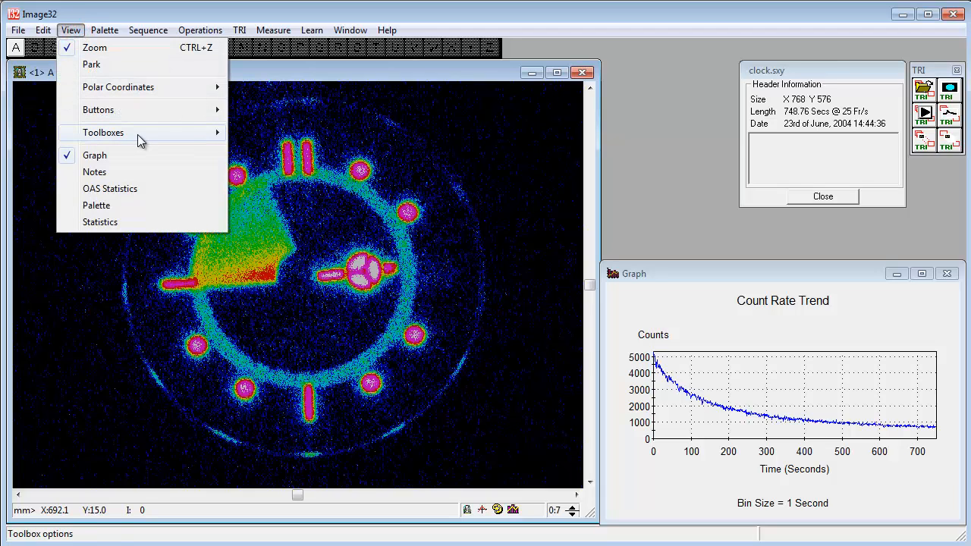
mouse_move(293, 151)
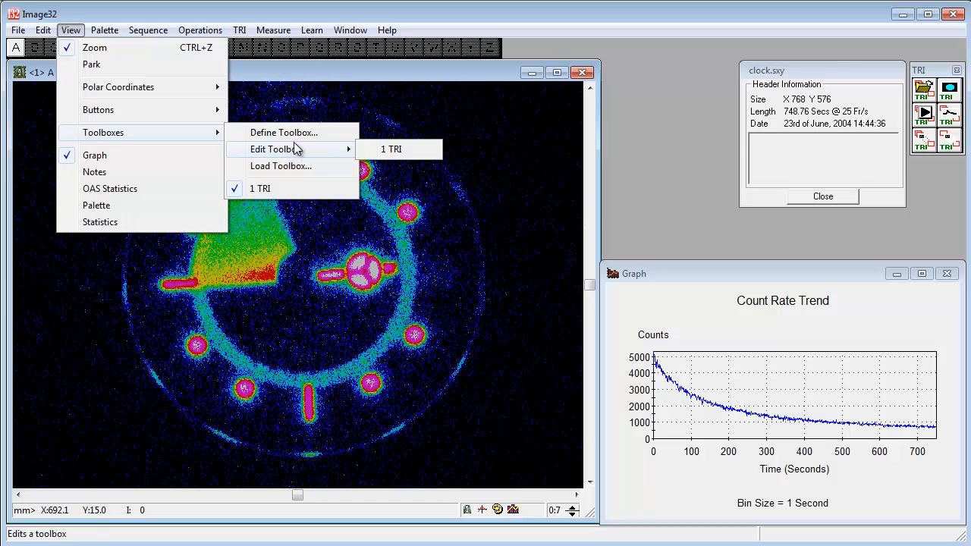
left_click(296, 168)
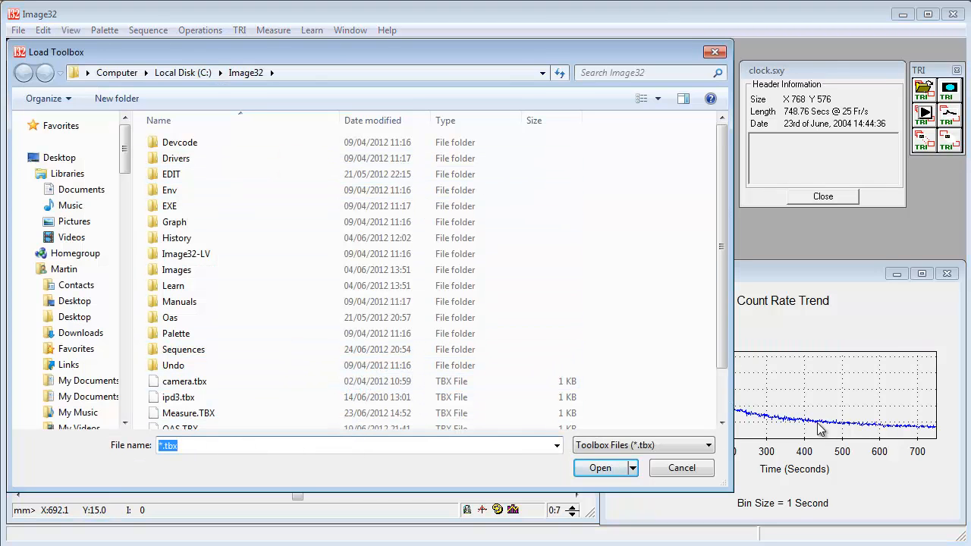
left_click(720, 424)
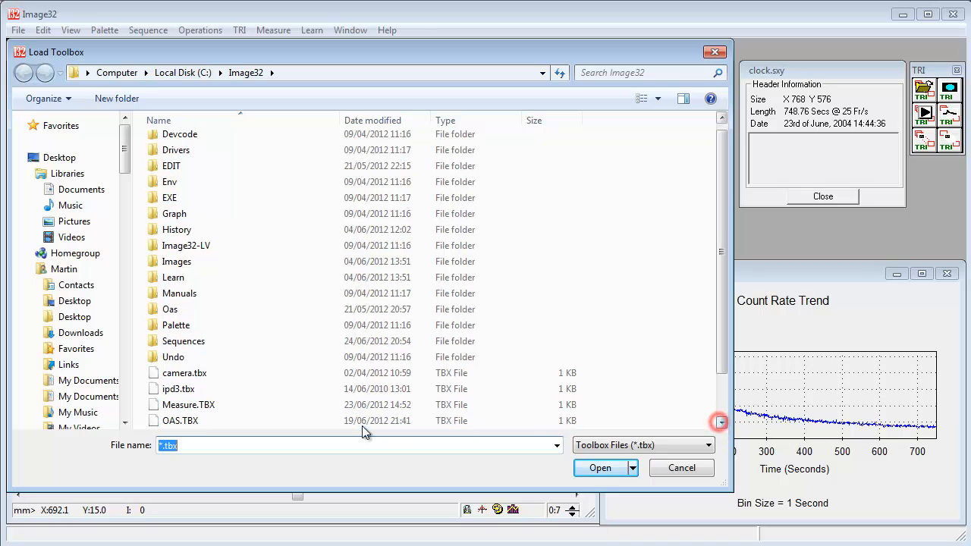
left_click(230, 419)
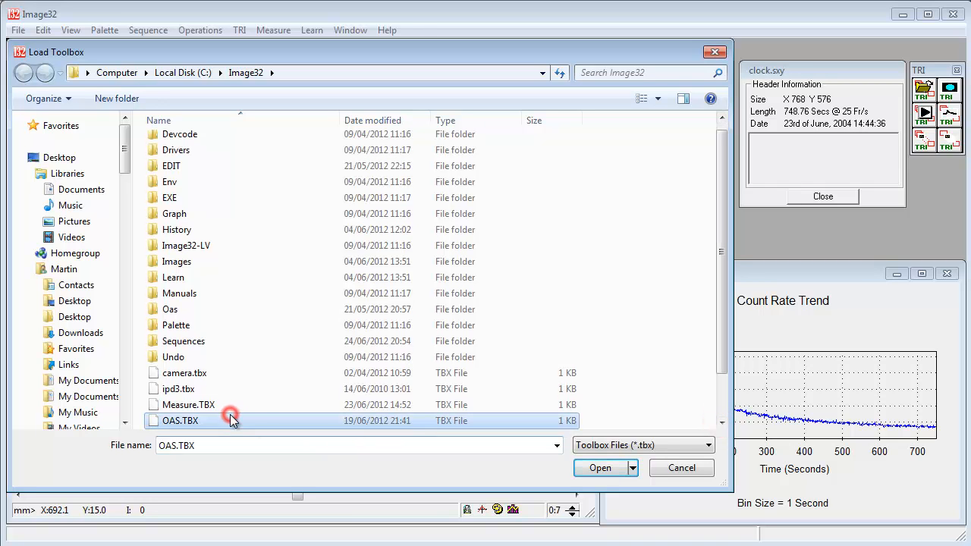
left_click(613, 469)
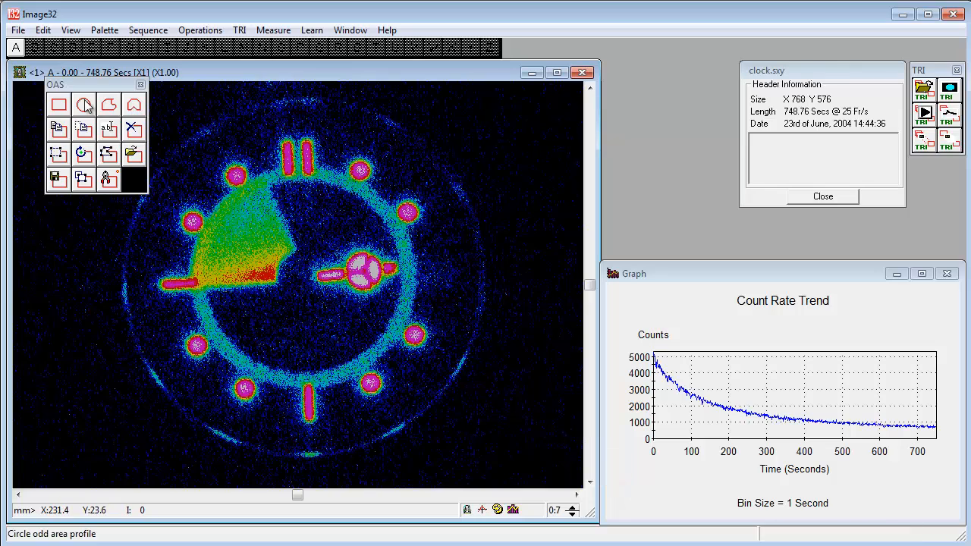
left_click_drag(86, 90, 668, 79)
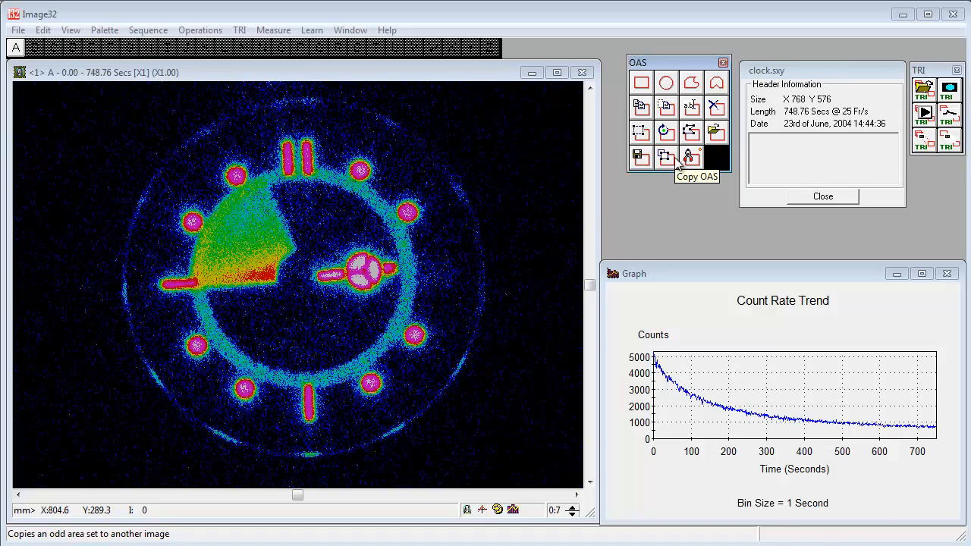
Step: Draw a circular OAP closely around the four o'clock marker dot on image A, leaving its name blank
left_click(668, 85)
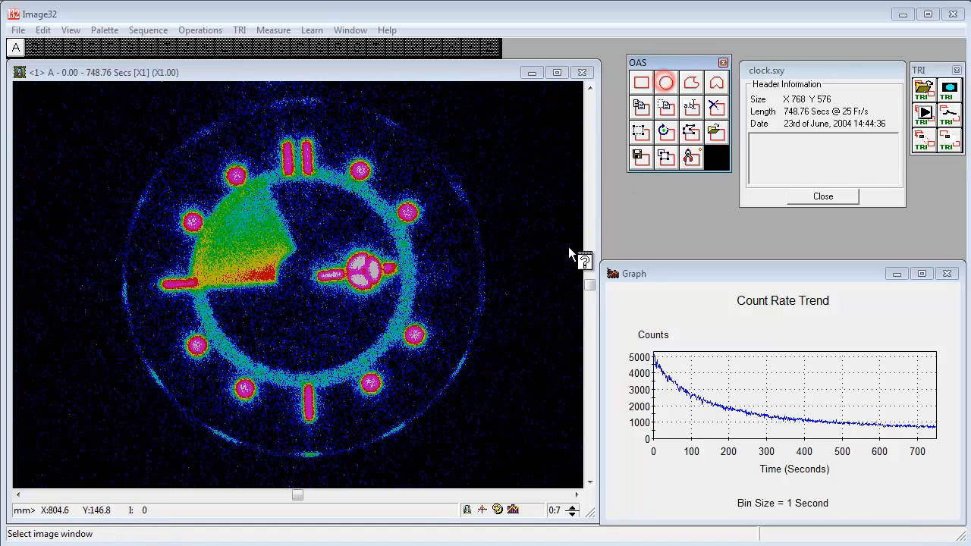
left_click(424, 335)
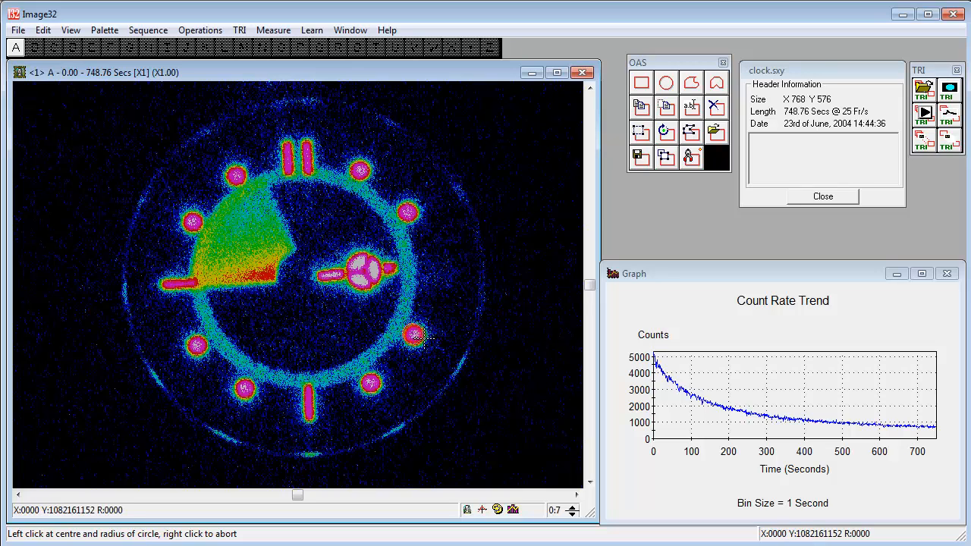
left_click_drag(415, 336, 424, 336)
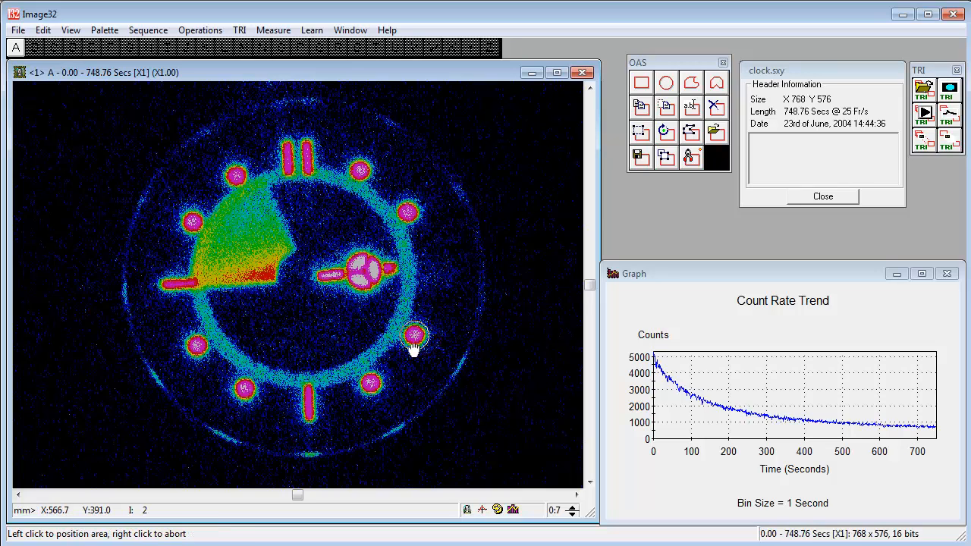
left_click(412, 342)
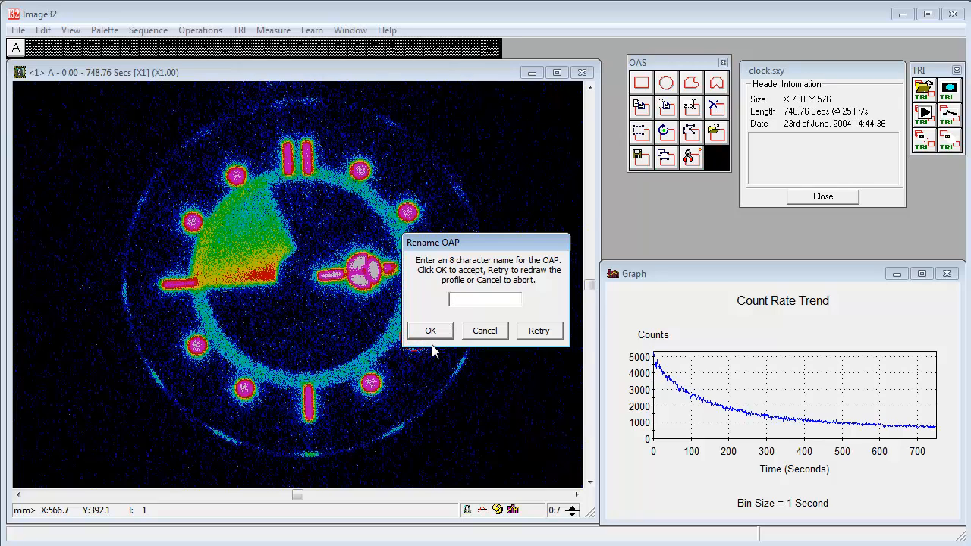
left_click(429, 337)
left_click(430, 337)
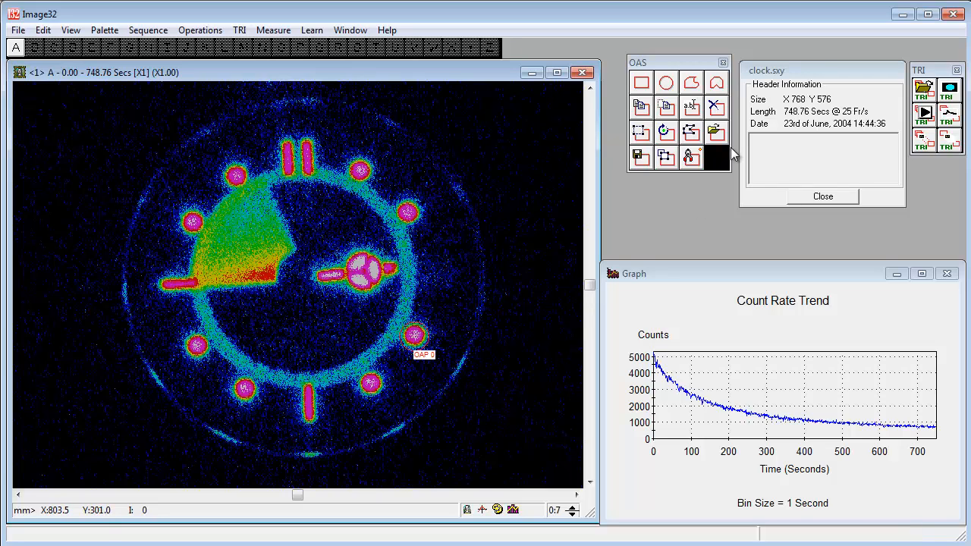
Step: Draw a rectangular OAP about 118 by 19 mm across the yellow-orange part of the minute hand's swept sector, leaving its name blank
left_click(649, 83)
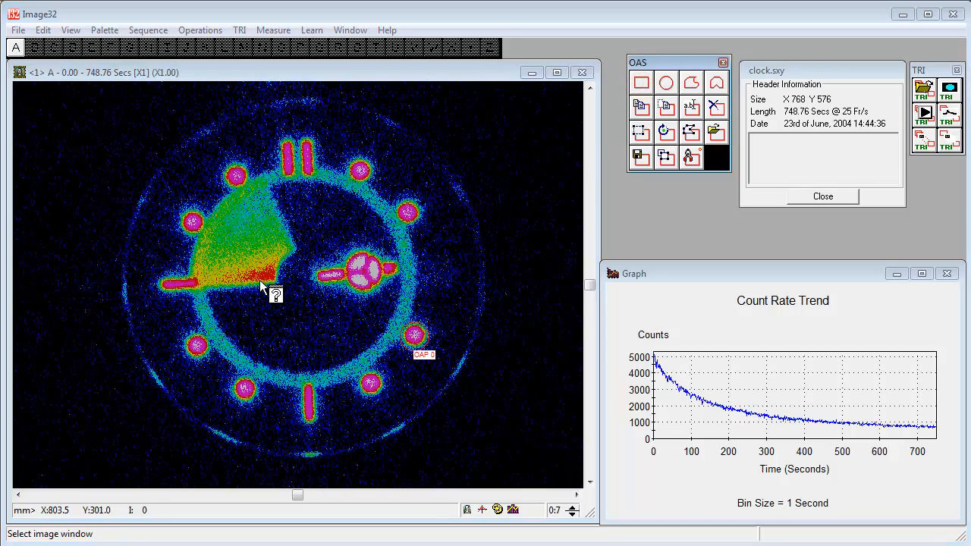
left_click(200, 267)
left_click(173, 254)
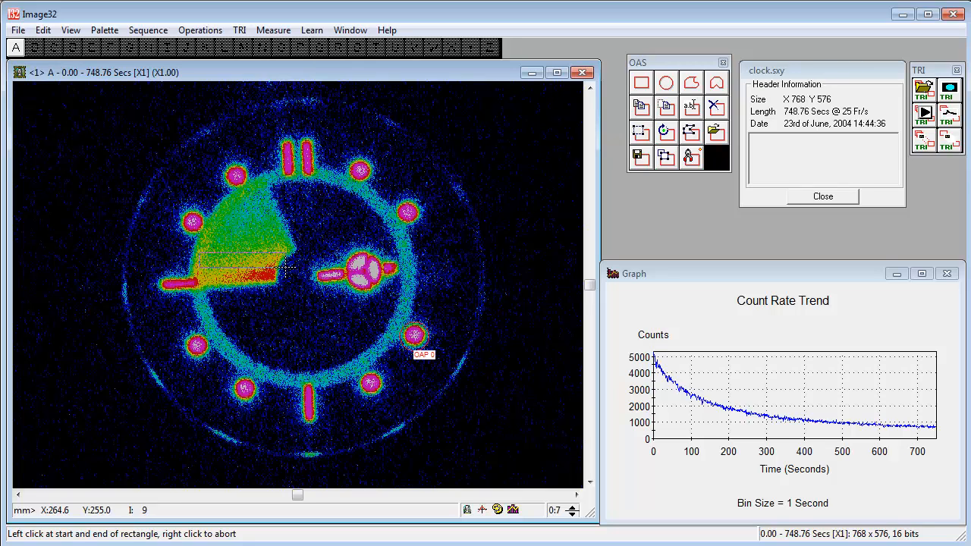
left_click(288, 267)
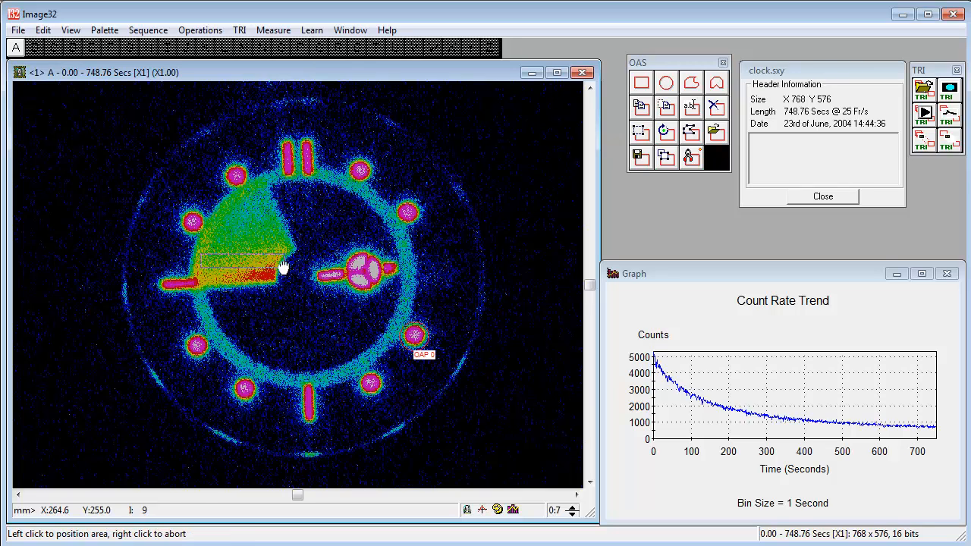
left_click(282, 272)
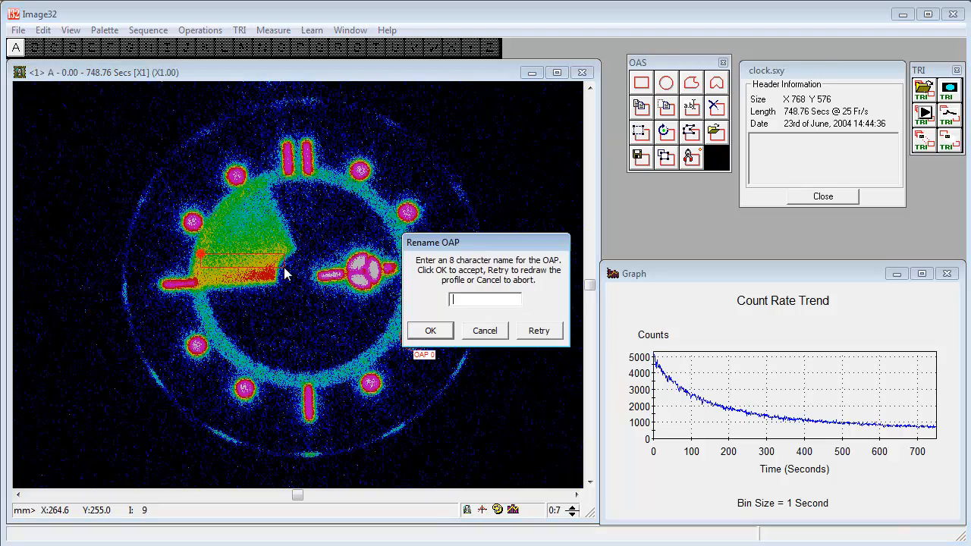
left_click(431, 330)
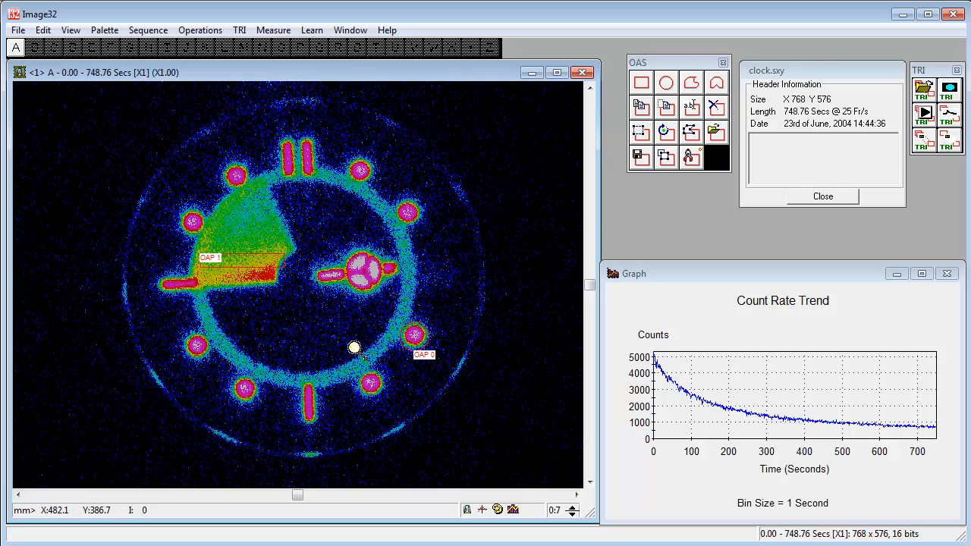
Step: Draw a narrow upright rectangular OAP over the second hand's ring near three o'clock, leaving its name blank
left_click(650, 85)
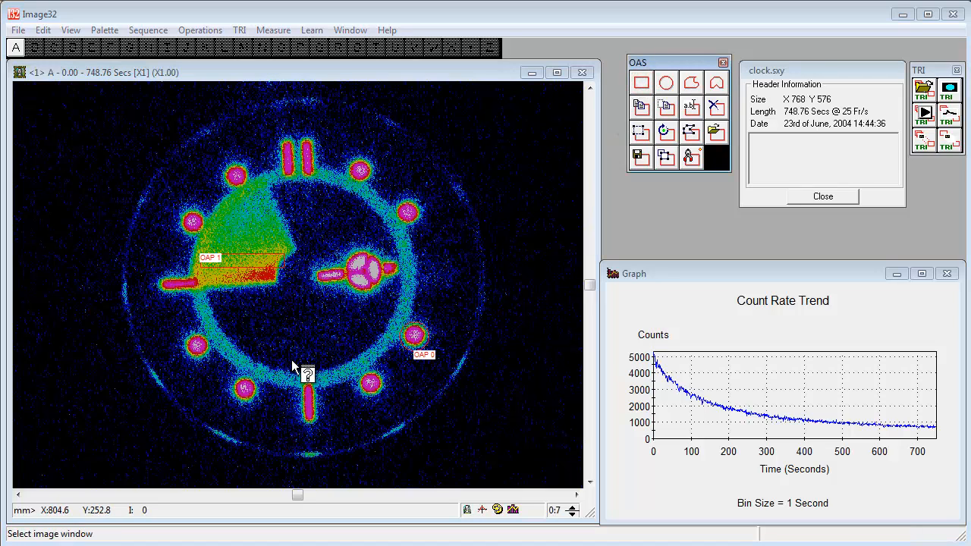
left_click(396, 300)
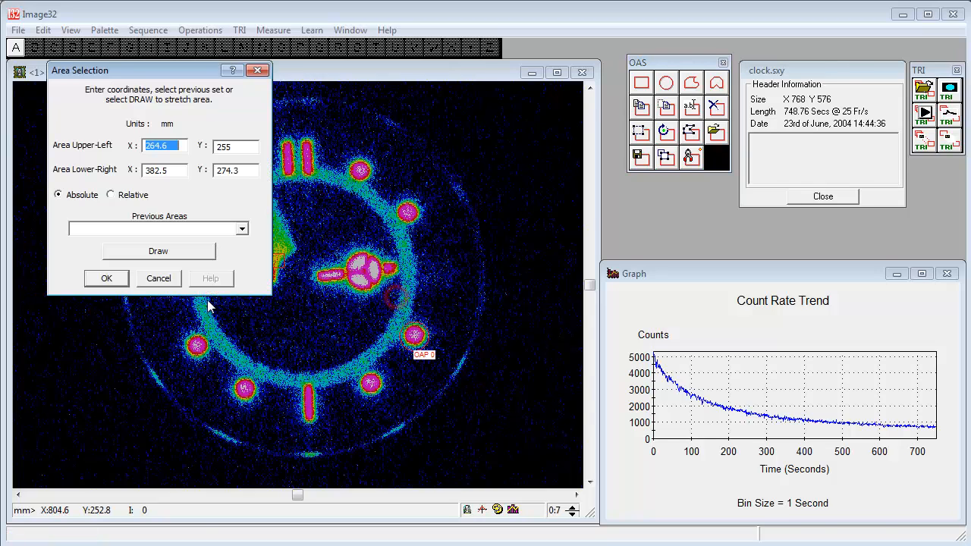
left_click(178, 253)
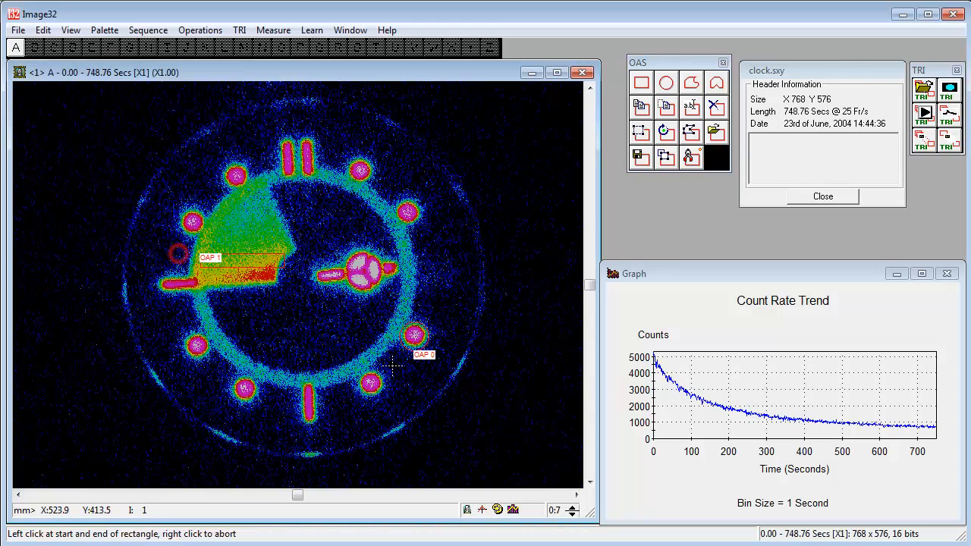
left_click(402, 292)
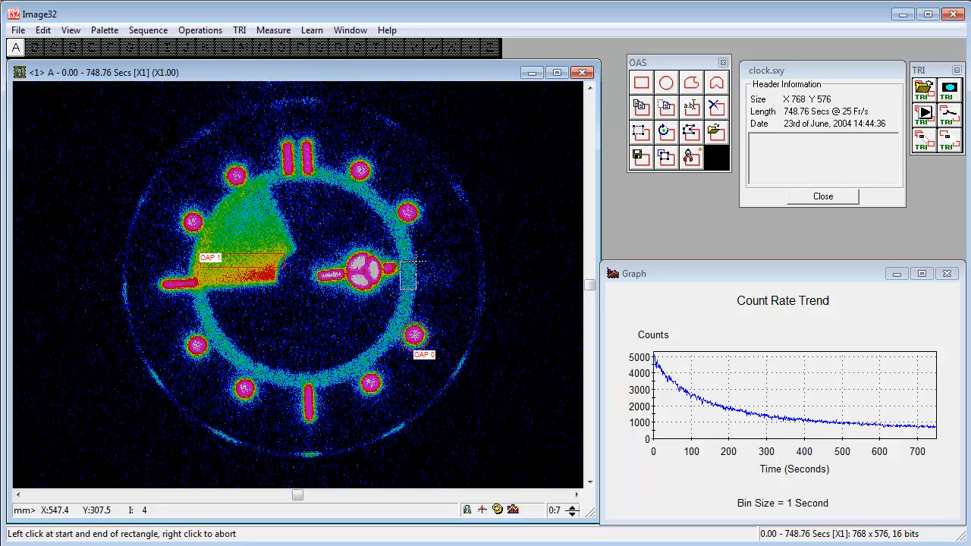
left_click(414, 260)
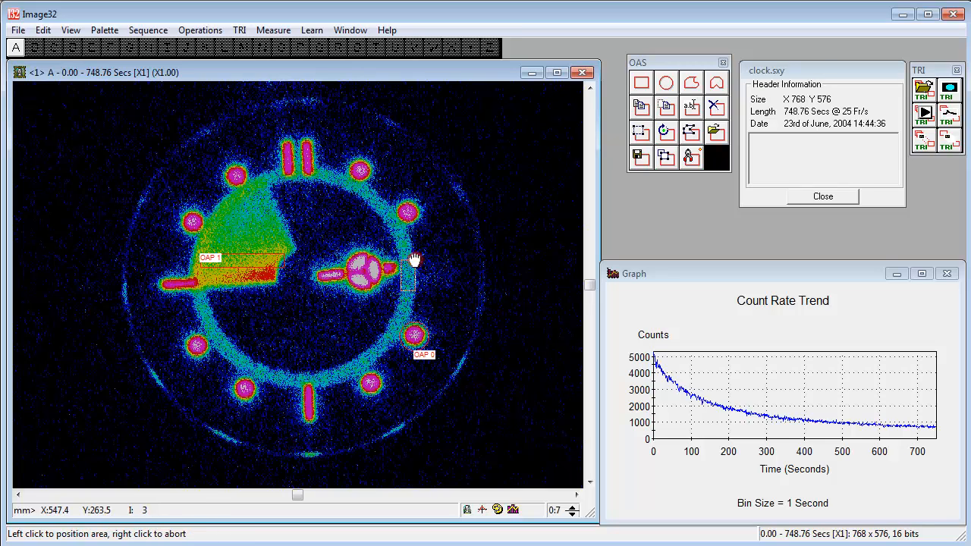
left_click(405, 267)
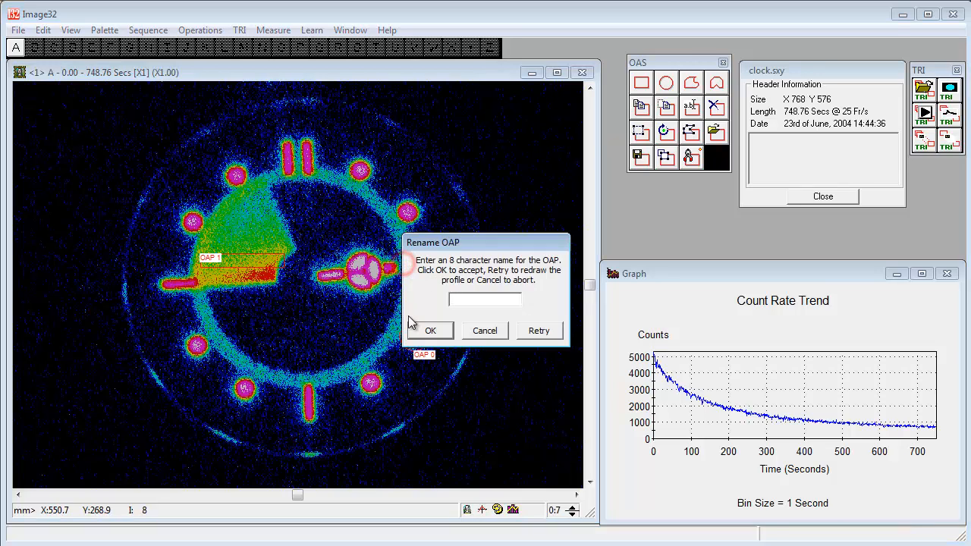
left_click(430, 331)
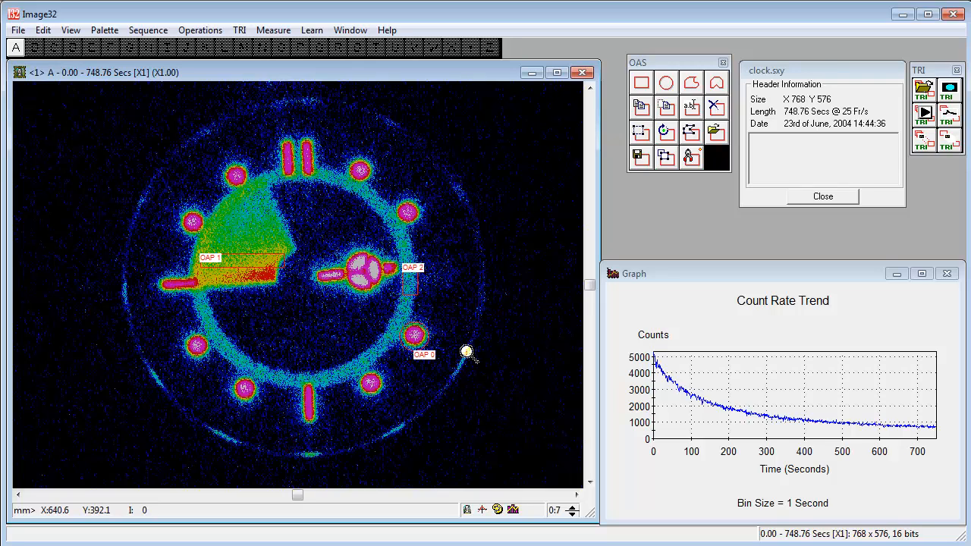
Step: Create a count-rate trend graph from the OAS regions on image A over the full recording with automatic bin size
left_click(948, 115)
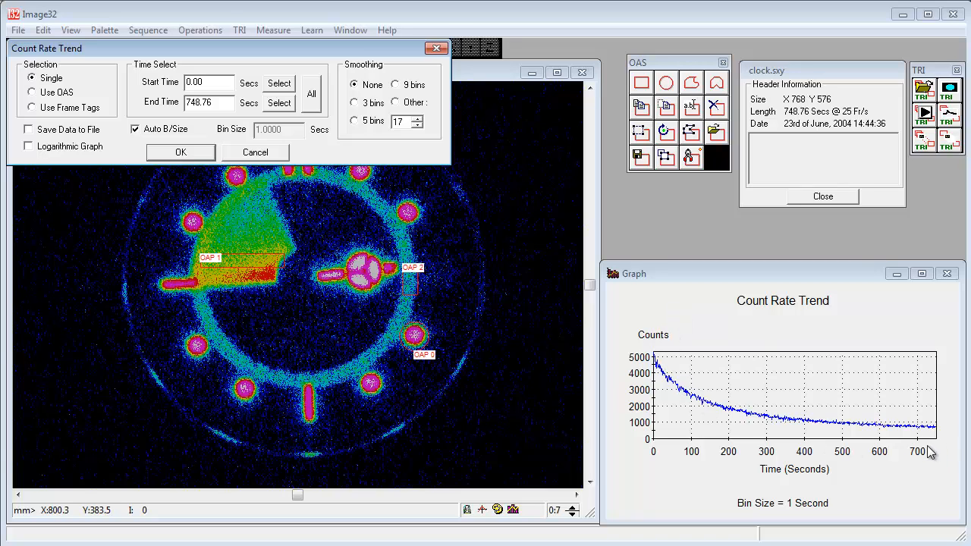
left_click(33, 92)
left_click(175, 153)
left_click(174, 154)
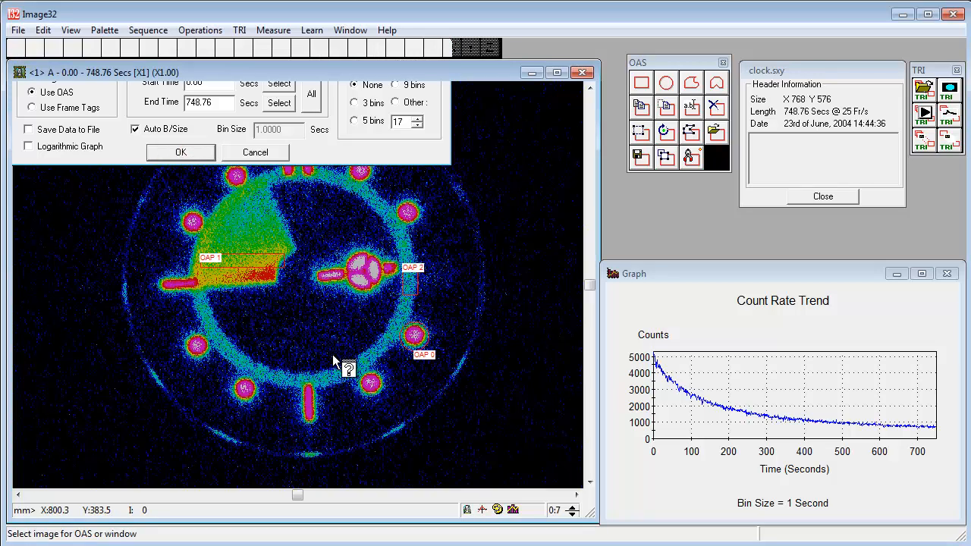
left_click(274, 306)
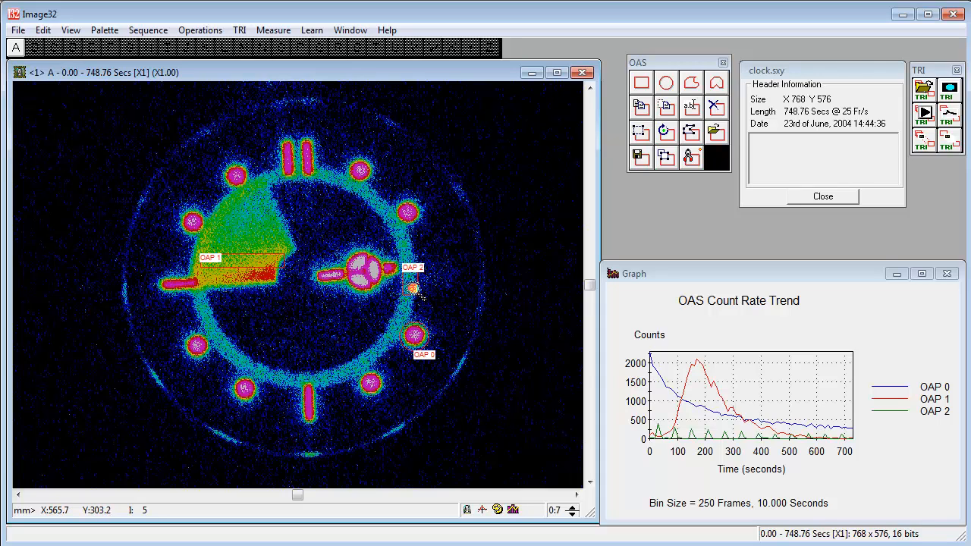
Step: Enlarge the graph window to examine the curves of the three OAPs, and shrink it back clear of the toolboxes
left_click_drag(602, 483, 37, 465)
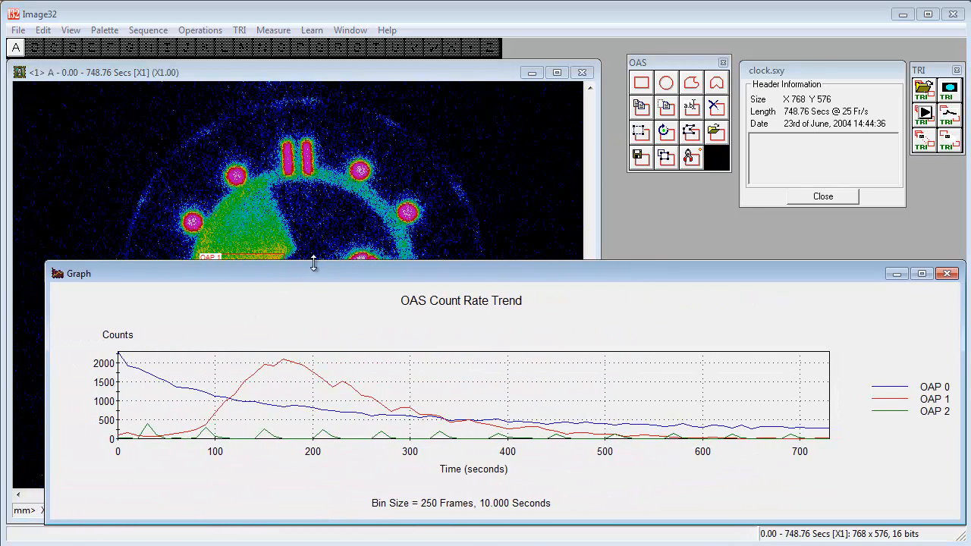
left_click_drag(314, 262, 287, 75)
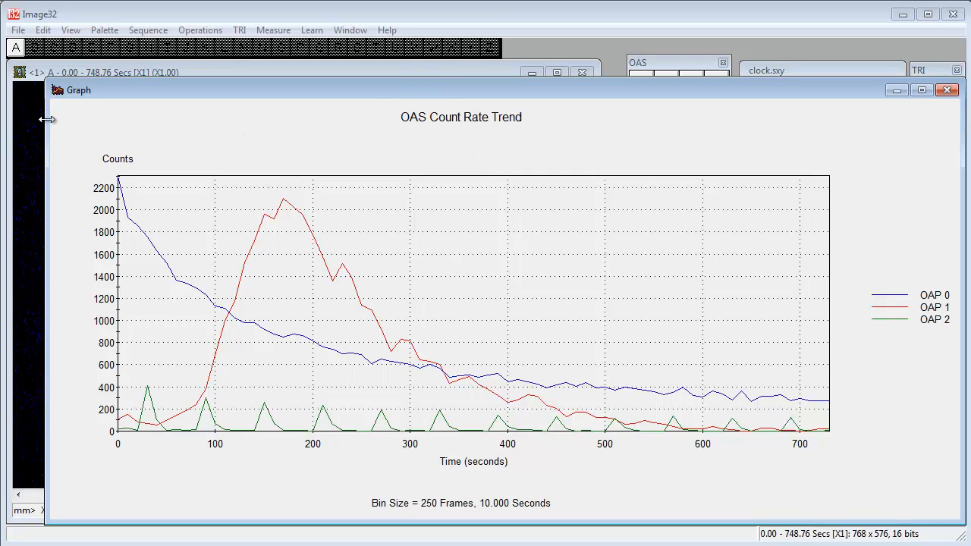
left_click_drag(48, 119, 549, 118)
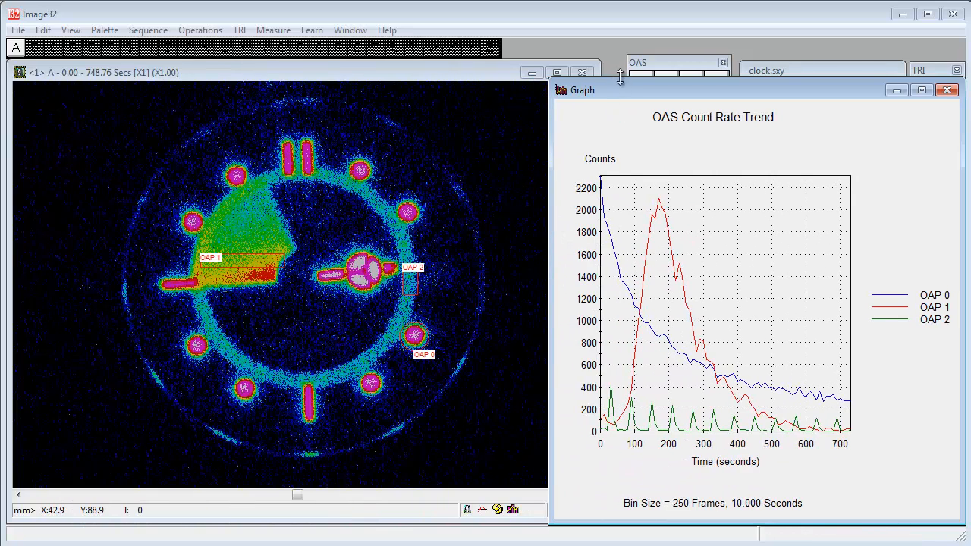
mouse_move(619, 82)
left_mouse_down()
mouse_move(636, 296)
mouse_move(637, 275)
left_mouse_up()
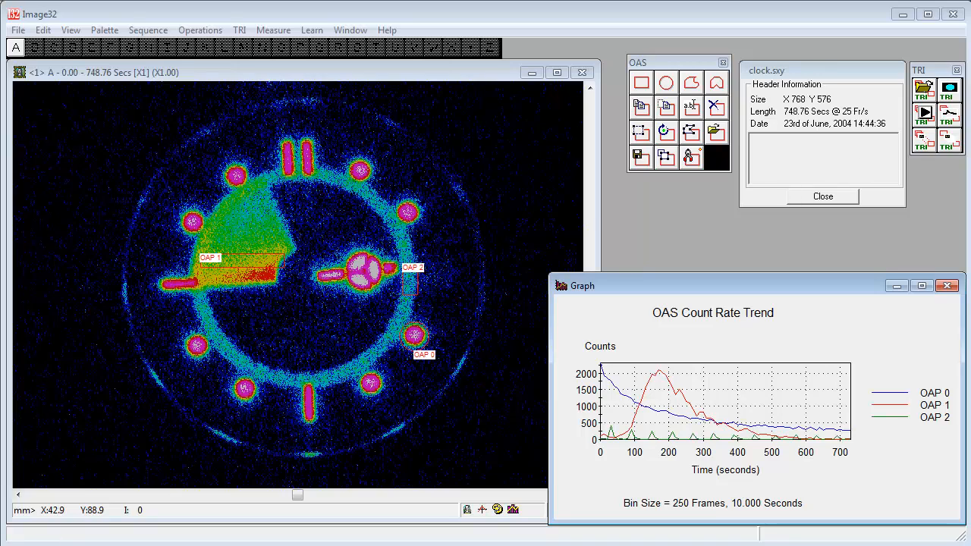
Step: Recreate the OAS count-rate graph for image A with automatic bin size off and 1-second bins, enlarging it temporarily to inspect the curves
left_click(948, 115)
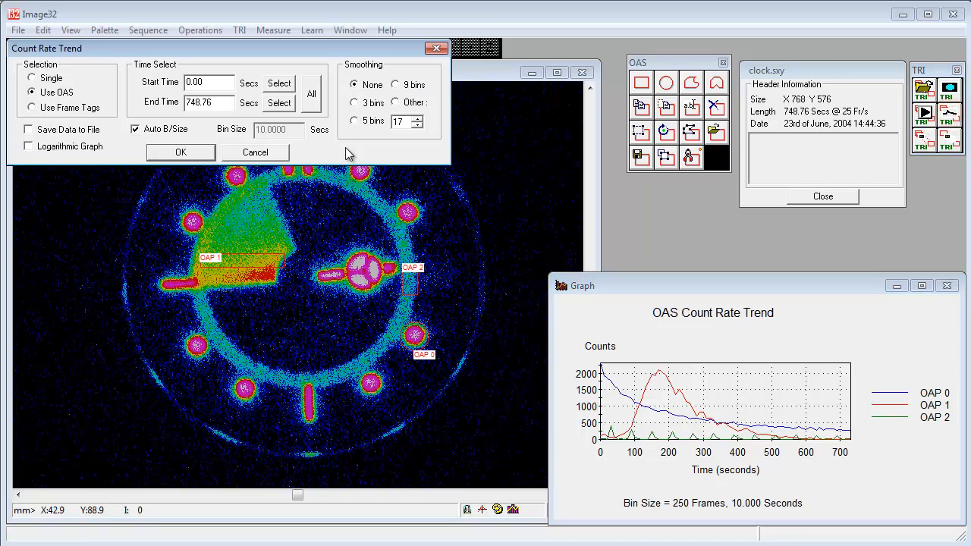
left_click(160, 131)
double_click(288, 131)
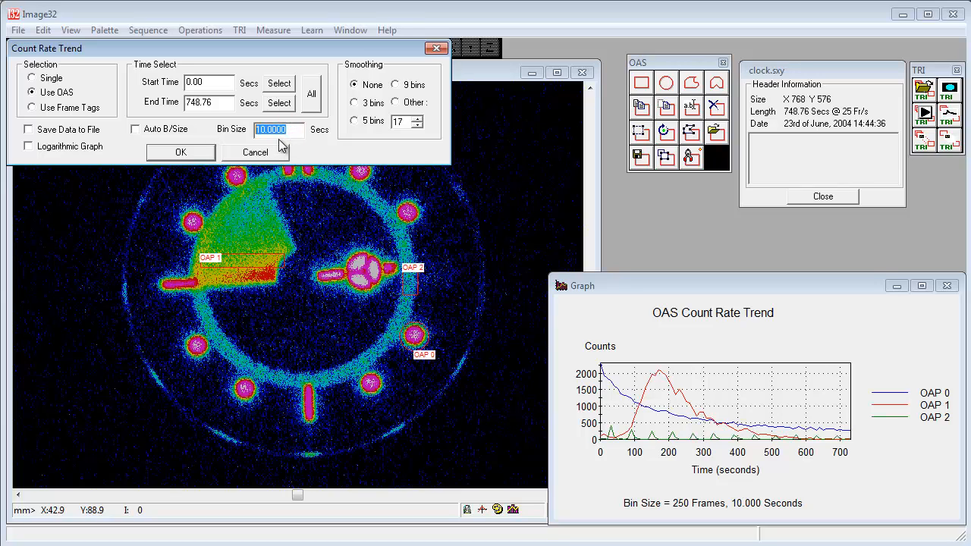
type("1")
left_click(180, 152)
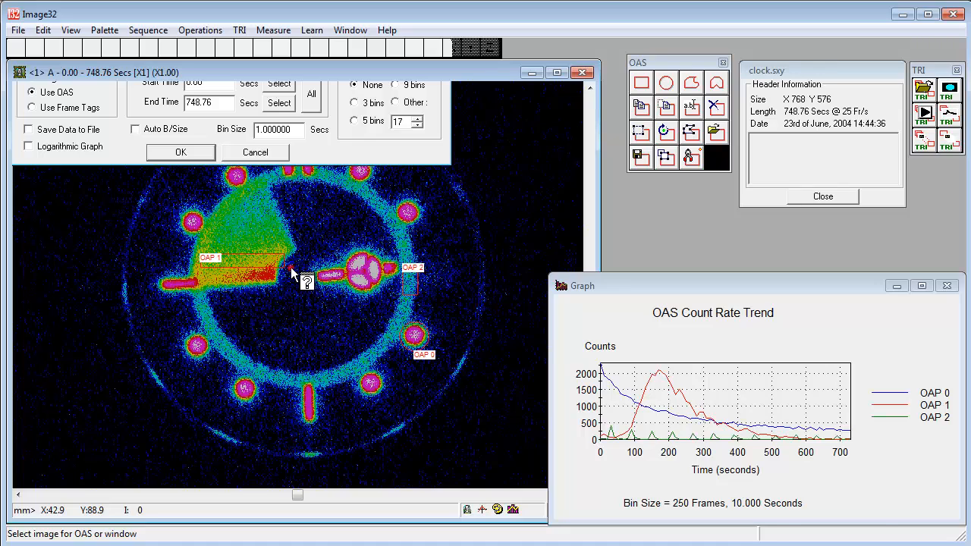
left_click(291, 267)
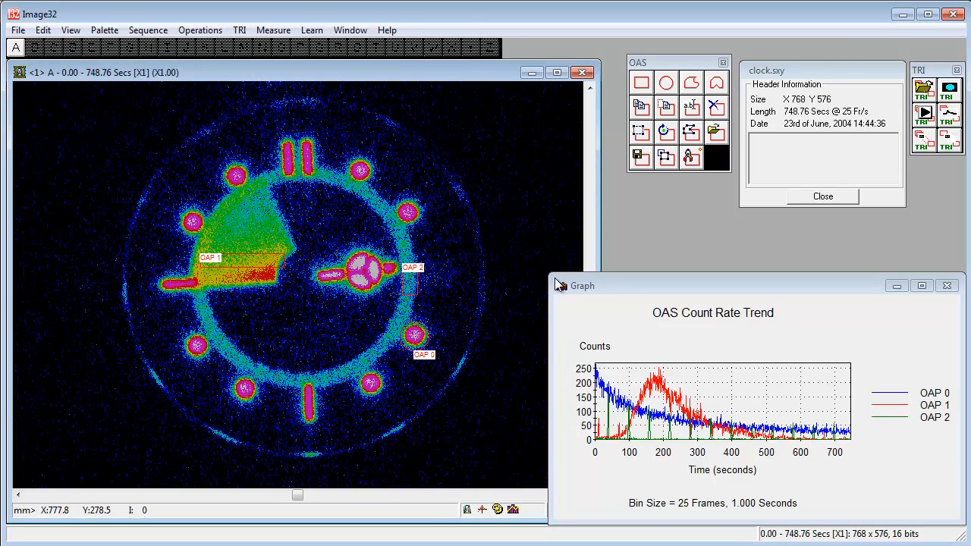
left_click_drag(550, 274, 220, 94)
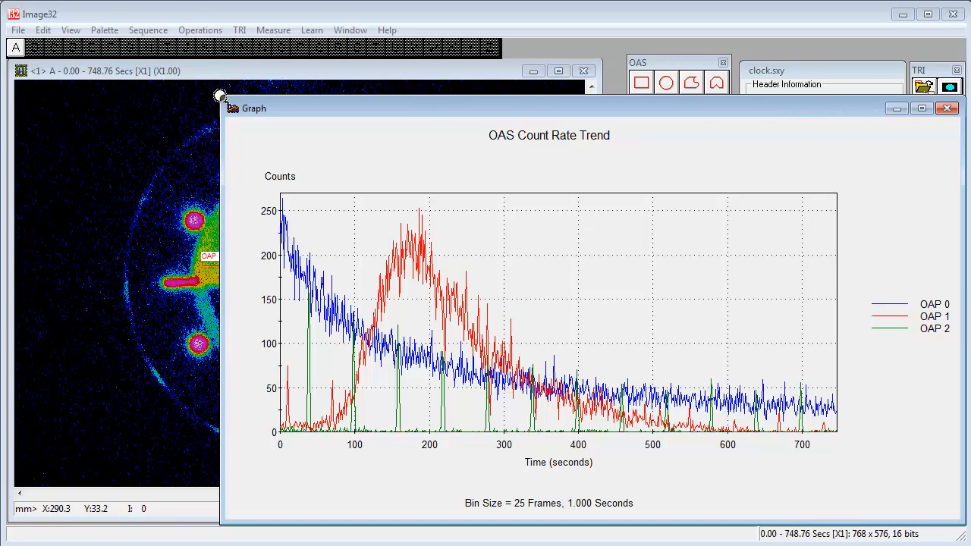
left_click_drag(219, 98, 620, 306)
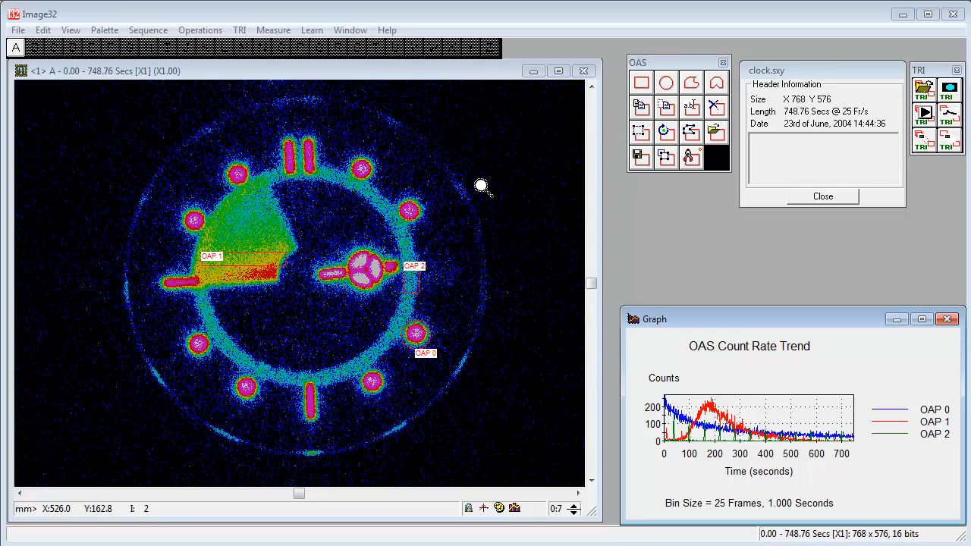
Step: Rerun the OAS count-rate trend with its data saved to the text file clock_CRTfull in the Demo folder
left_click(953, 120)
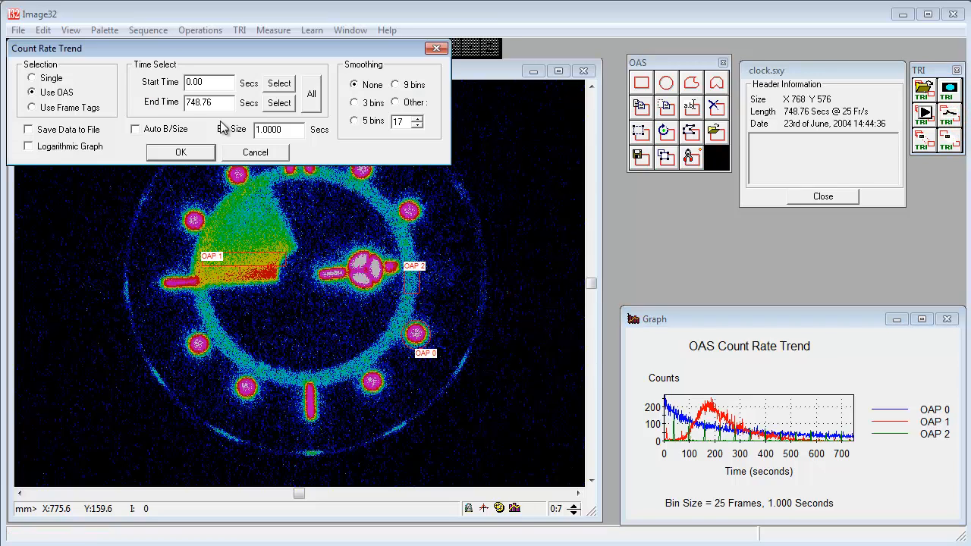
left_click(64, 130)
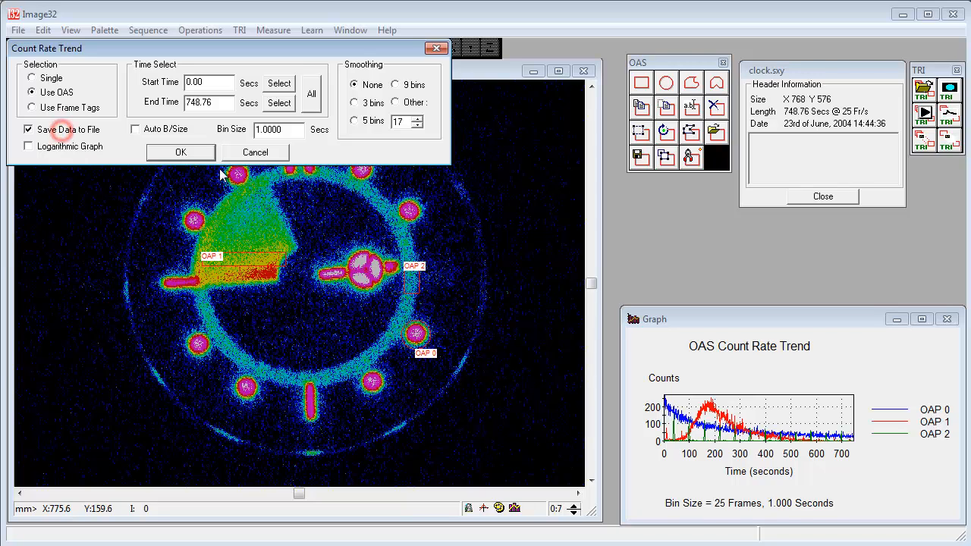
left_click(182, 153)
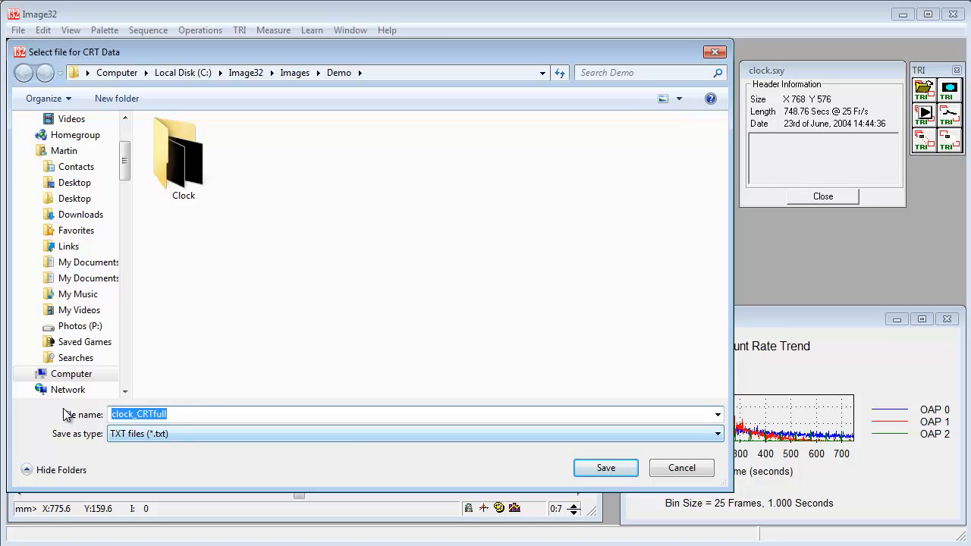
left_click(590, 469)
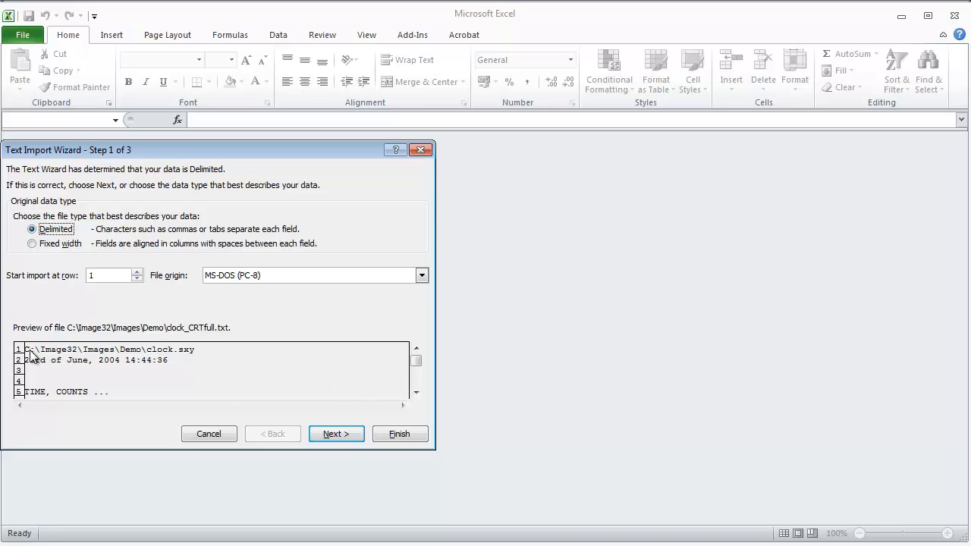
Step: Check the preview of clock_CRTfull.txt and import it as delimited data with Comma as the only delimiter and General column format
left_click(415, 393)
left_click(415, 393)
left_click(415, 393)
left_click(415, 392)
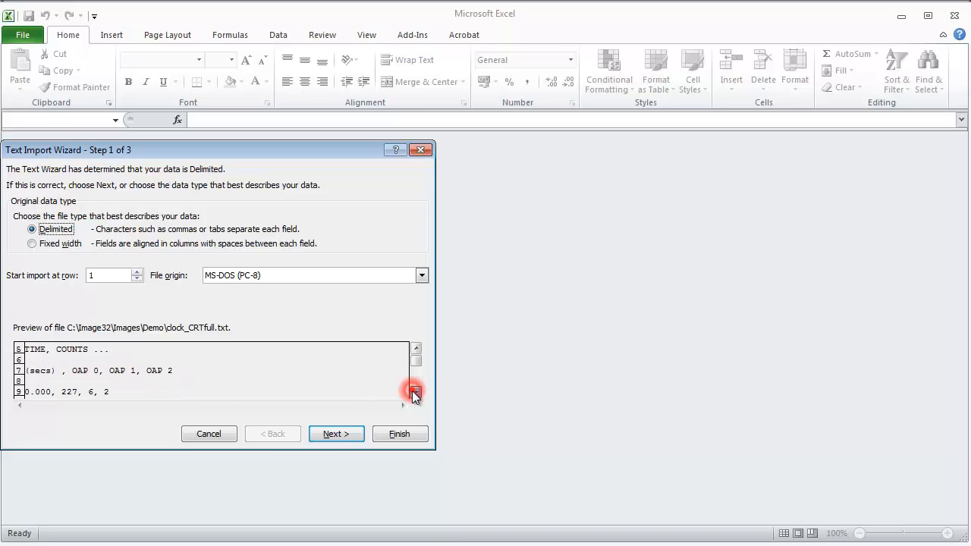
left_click(415, 393)
left_click(414, 349)
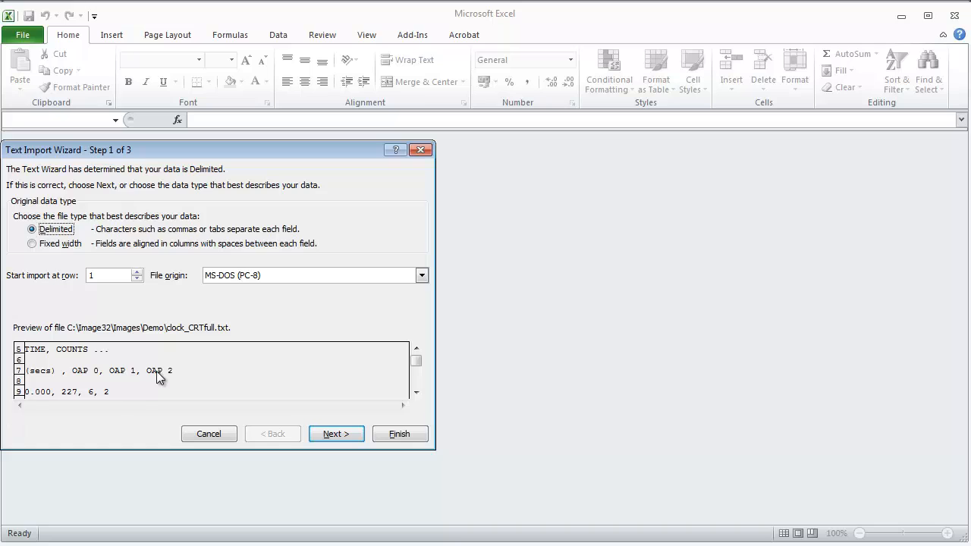
left_click(417, 392)
left_click(416, 392)
left_click(417, 392)
left_click(416, 393)
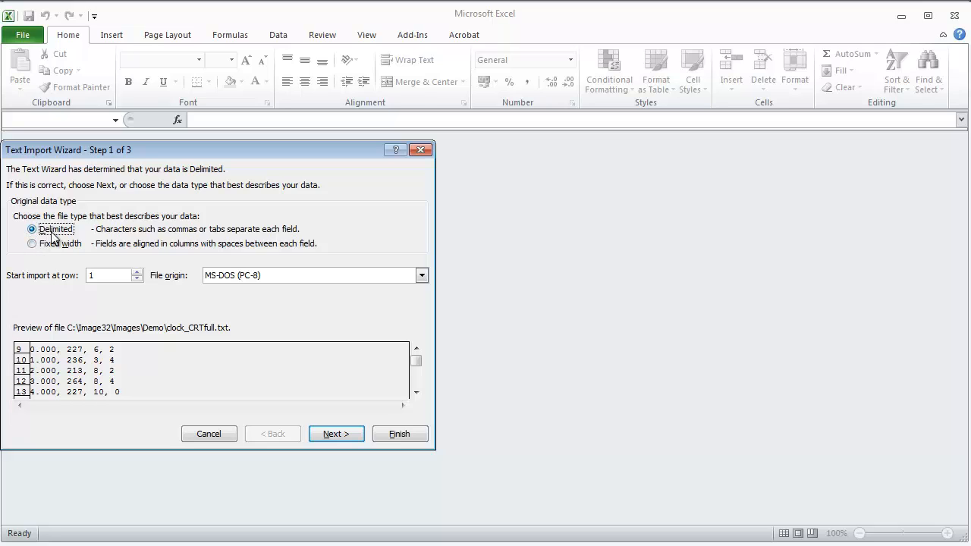
left_click(336, 434)
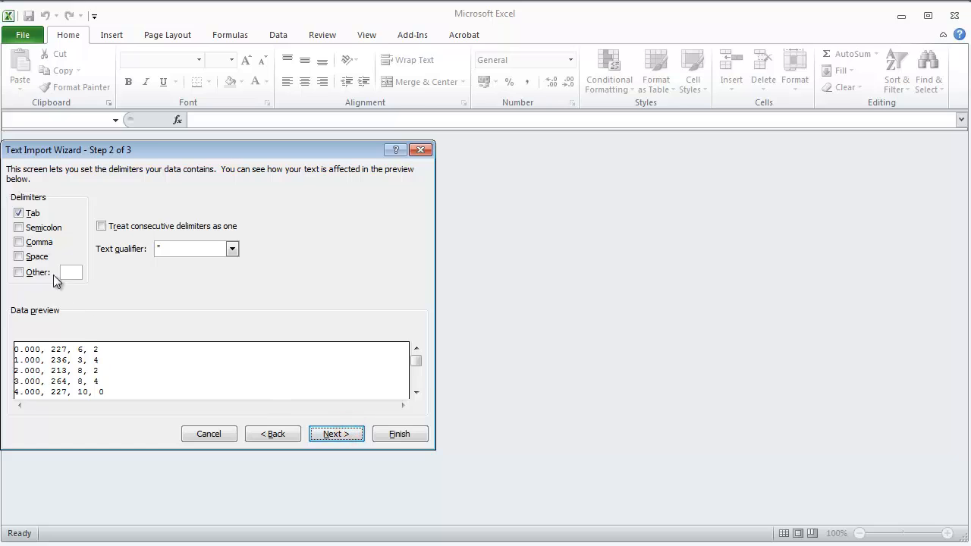
left_click(18, 242)
left_click(19, 213)
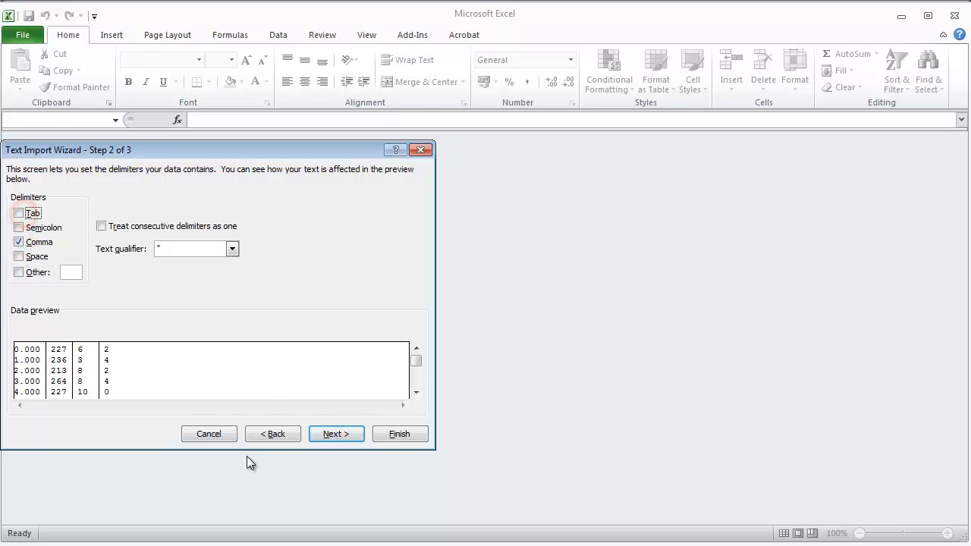
left_click(335, 434)
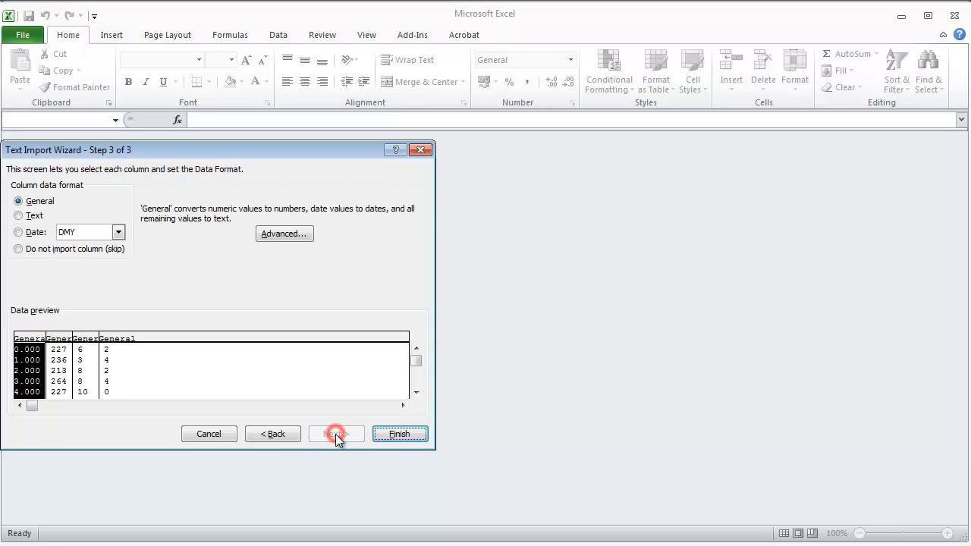
left_click(396, 435)
Step: Review the imported counts and plot cells A7 to D192 as a scatter chart with straight lines and markers
scroll(628, 401, "down", 2)
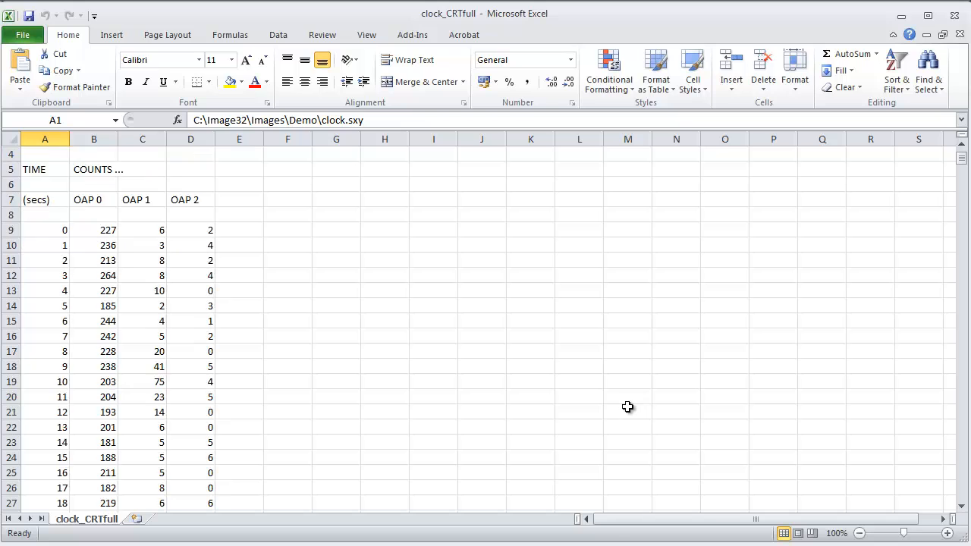
scroll(627, 407, "up", 2)
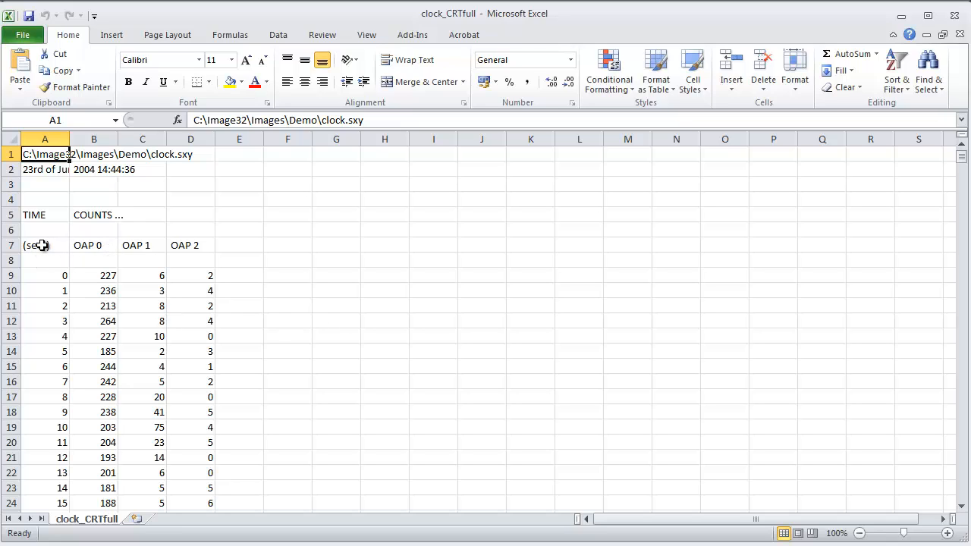
scroll(68, 268, "down", 2)
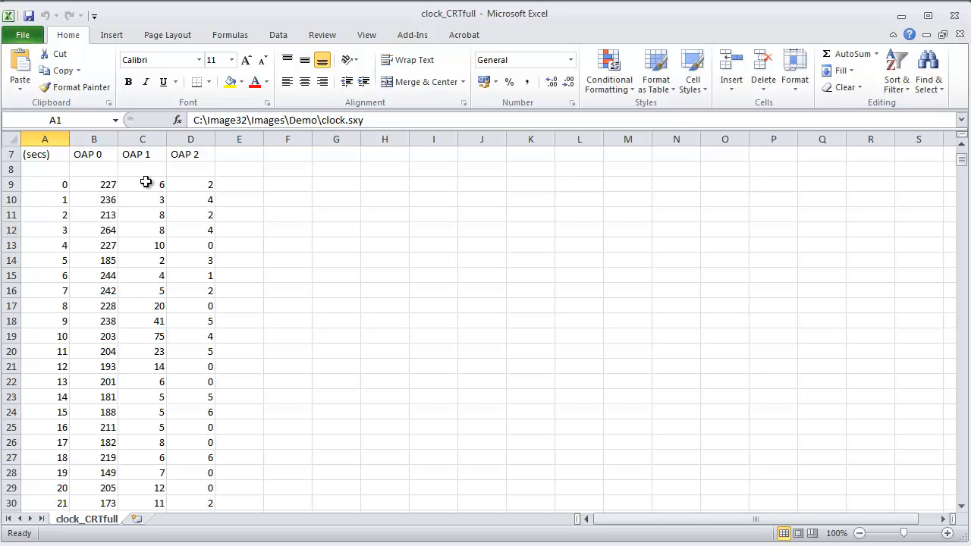
scroll(300, 269, "up", 2)
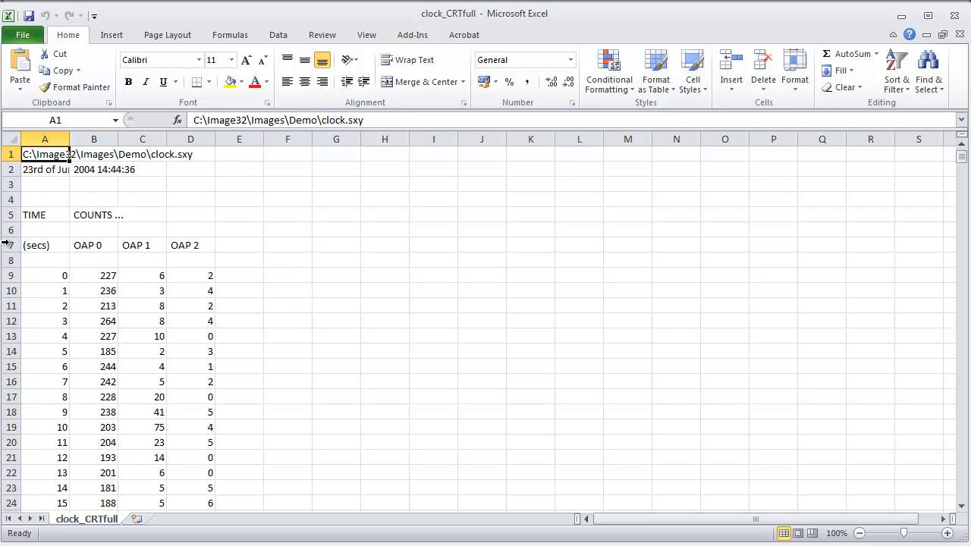
left_click_drag(31, 245, 205, 489)
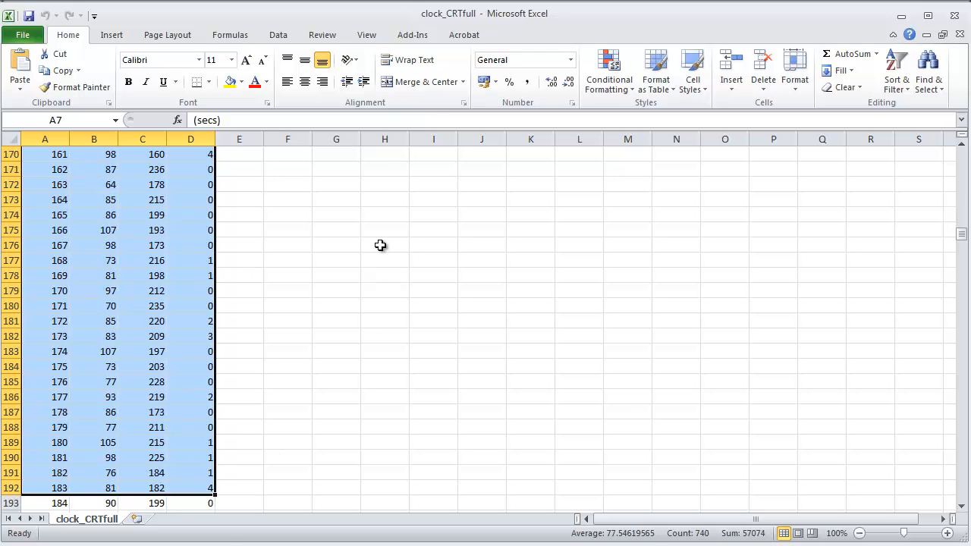
left_click(110, 35)
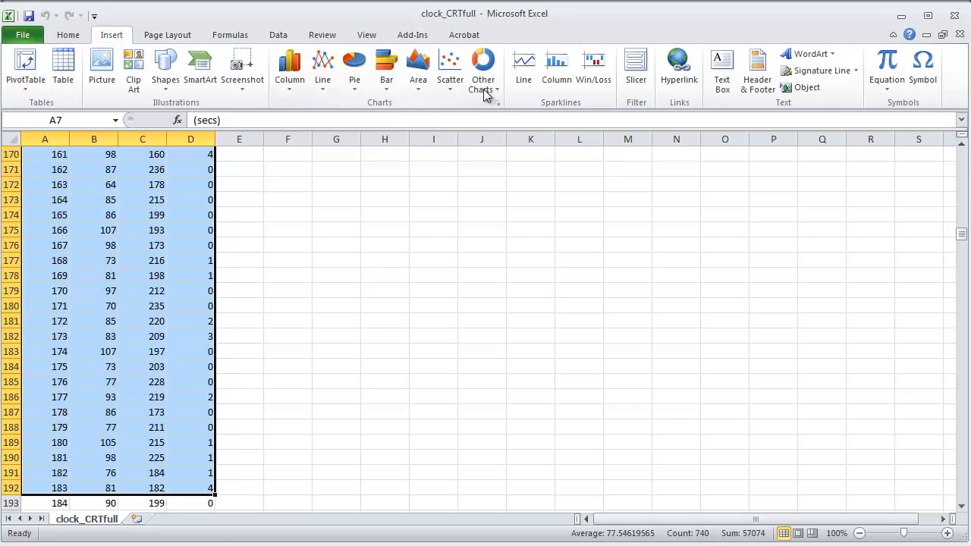
left_click(451, 67)
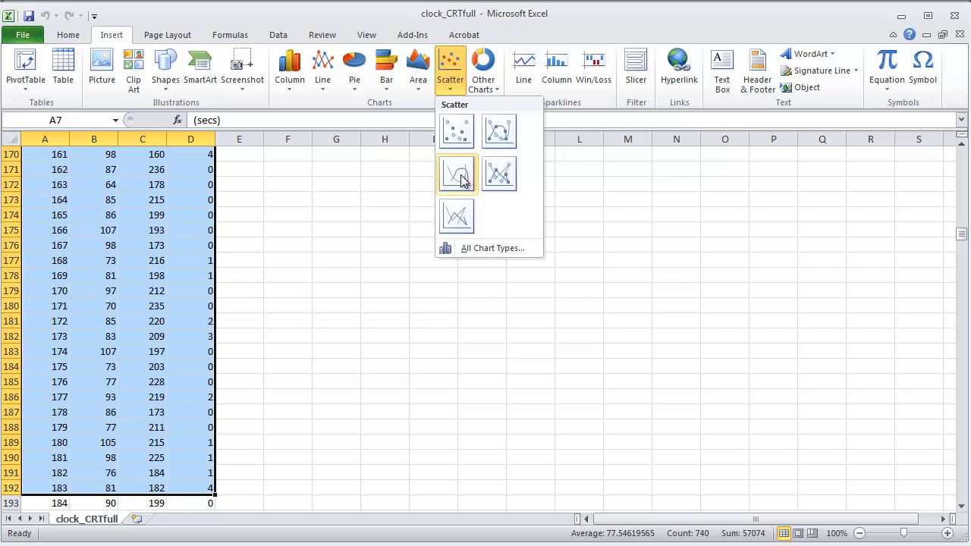
left_click(498, 173)
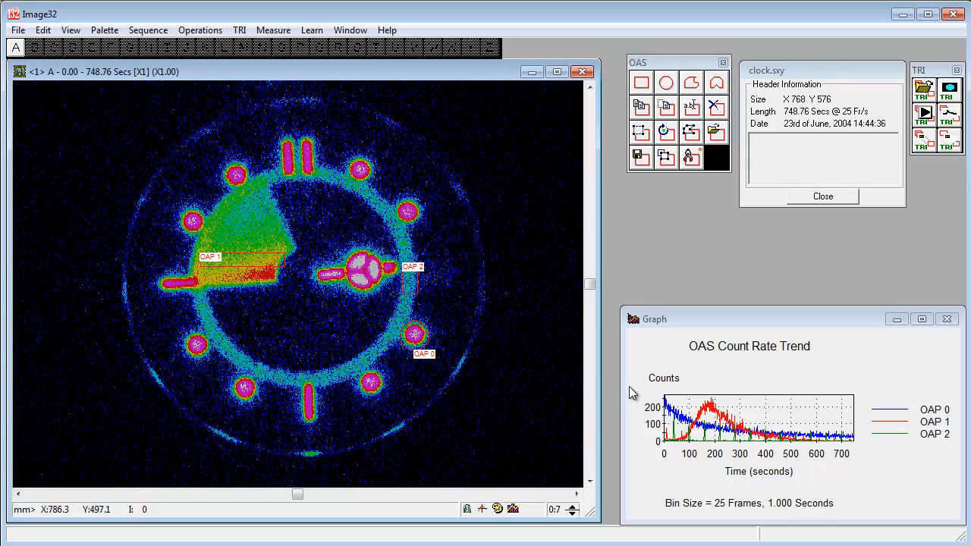
Step: Clear image A together with its window, and close the count-rate graph
left_click(581, 73)
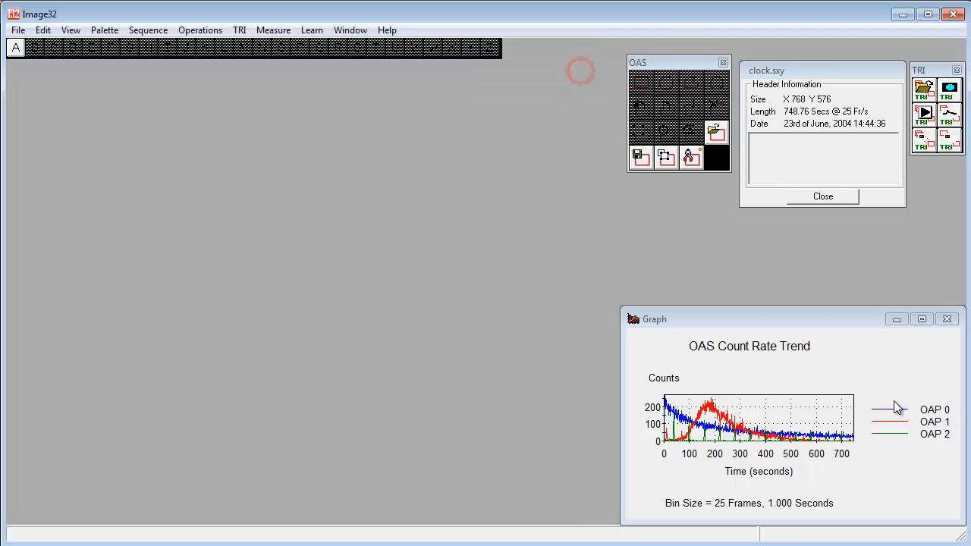
left_click(20, 51)
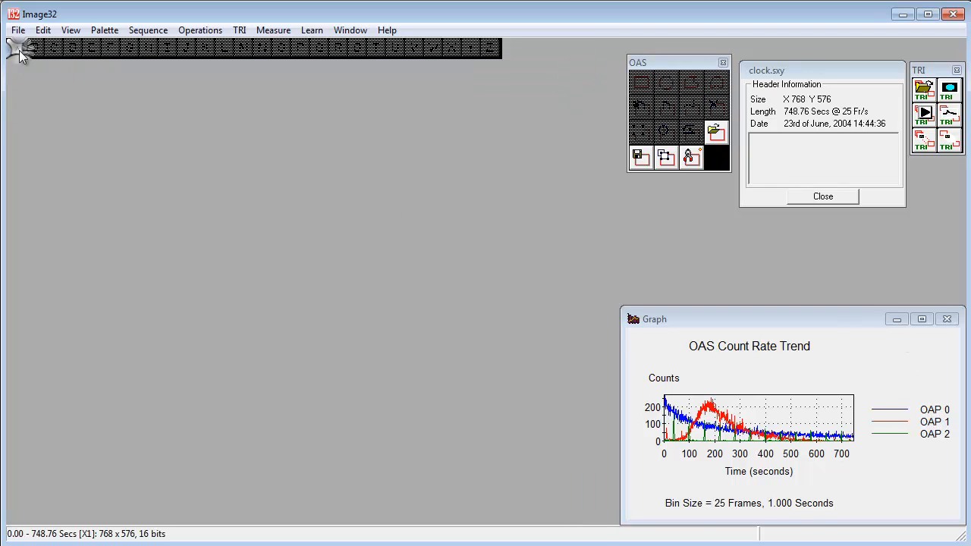
left_click(945, 319)
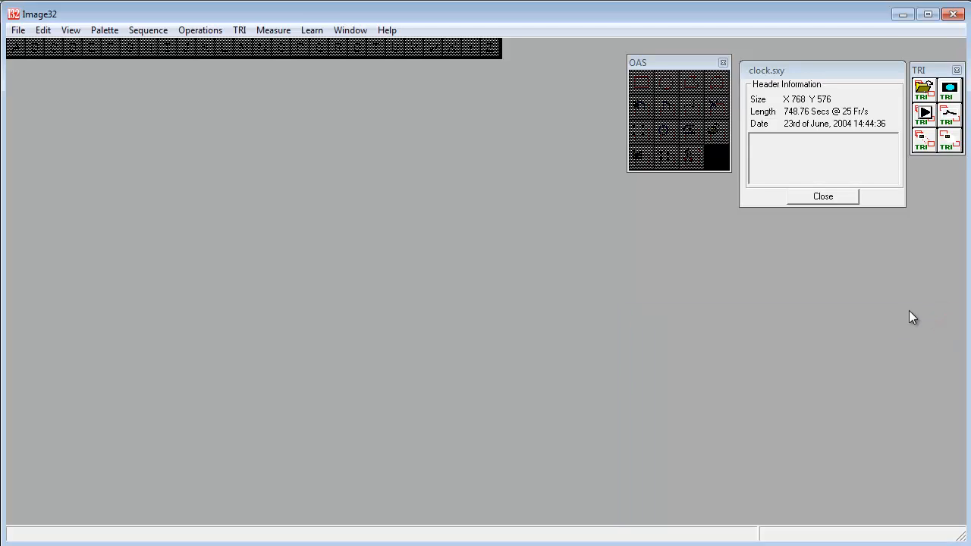
Step: Create a non-cumulative sequence in image A with start time 0.00 s, 10.00 s per image, 70 images and scale x1
left_click(949, 142)
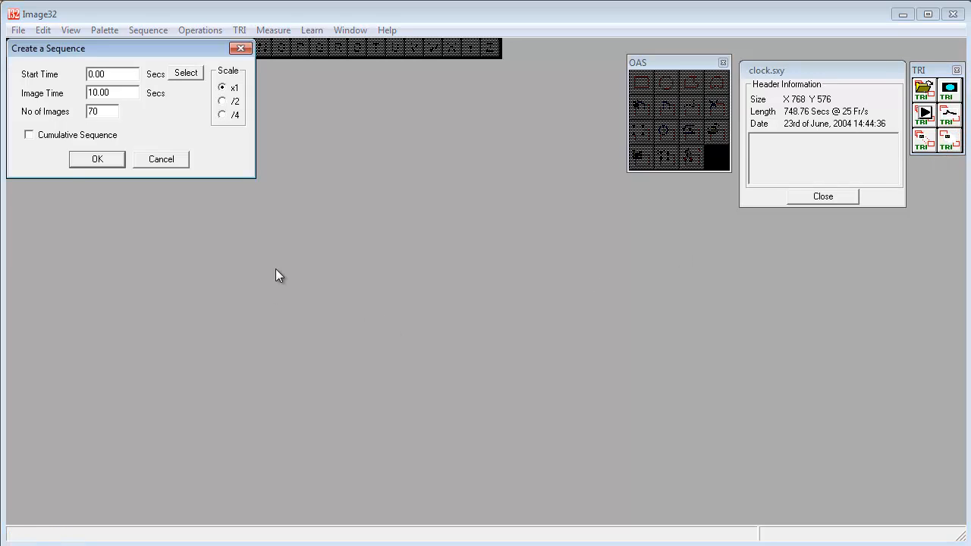
left_click(109, 159)
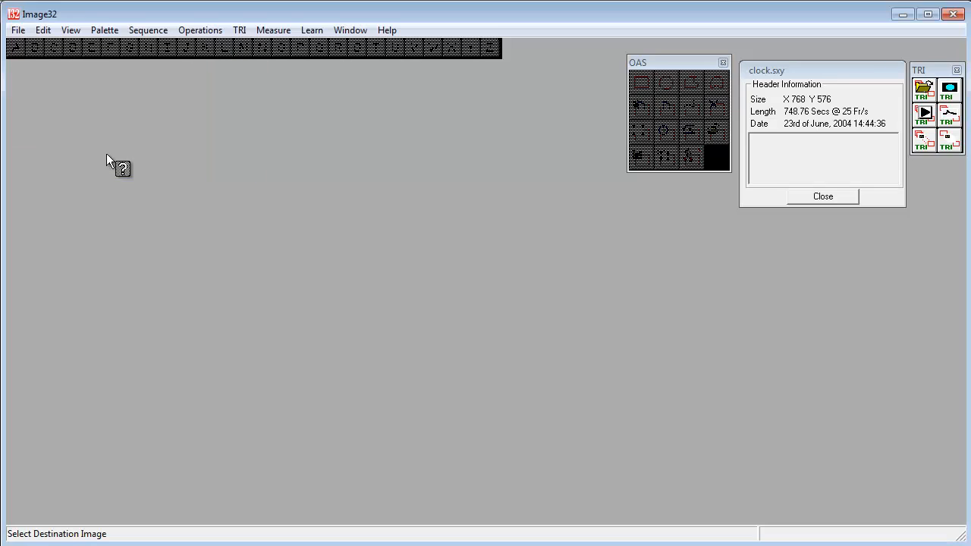
left_click(17, 46)
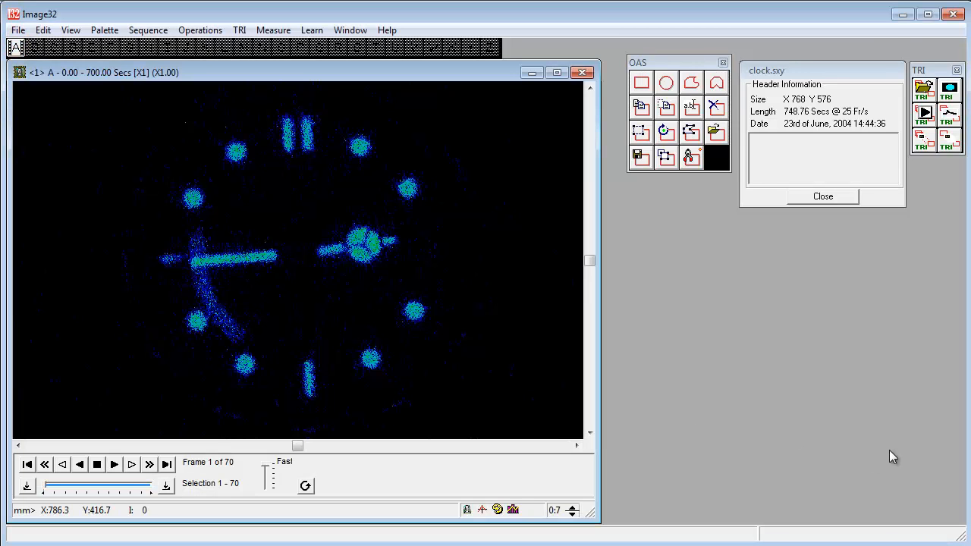
Step: Draw a circular OAP around the four o'clock dot of the clock image and accept it without a custom name
left_click(665, 83)
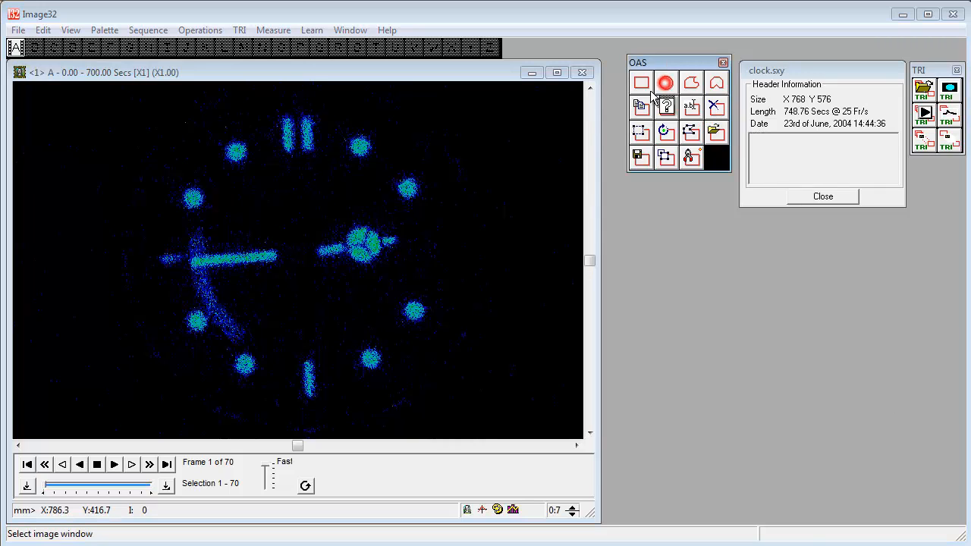
left_click(433, 308)
left_click(413, 310)
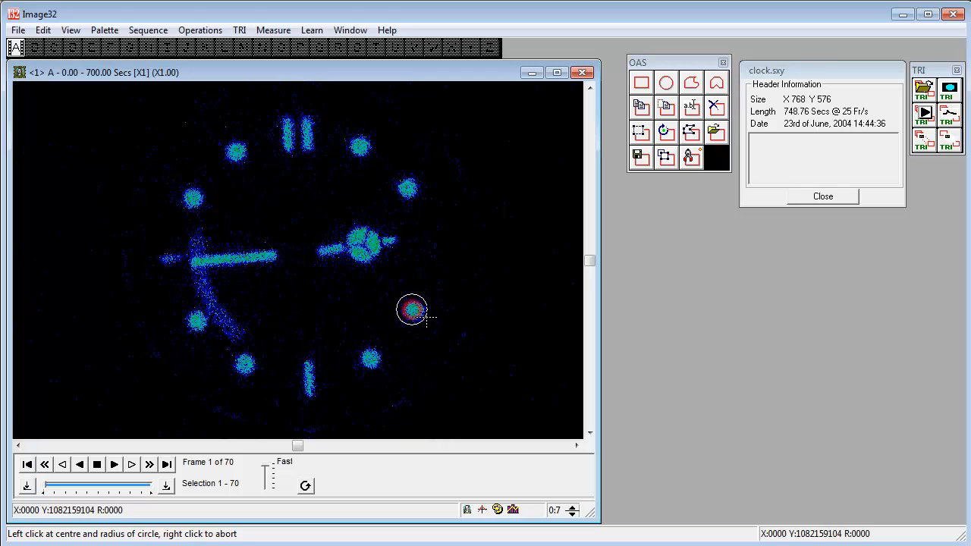
left_click(426, 314)
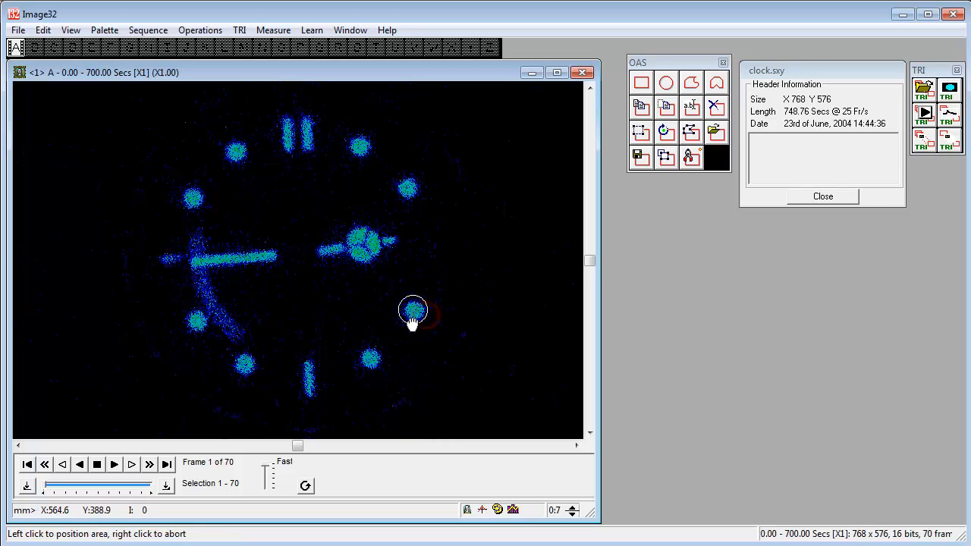
left_click(412, 323)
left_click(417, 330)
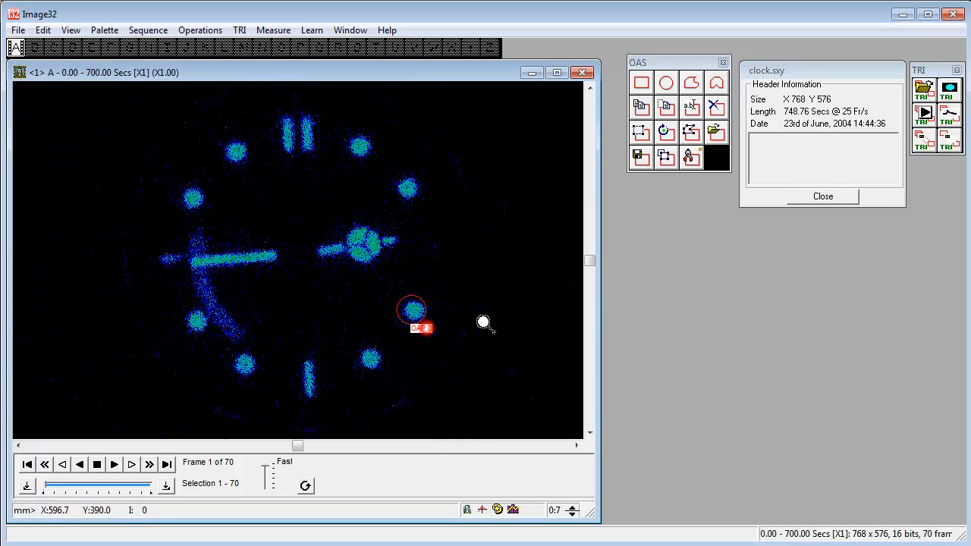
Step: Add a narrow rectangular OAP just above the long bright clock hand left of centre, keeping the default name
left_click(641, 83)
left_click(256, 235)
left_click(174, 251)
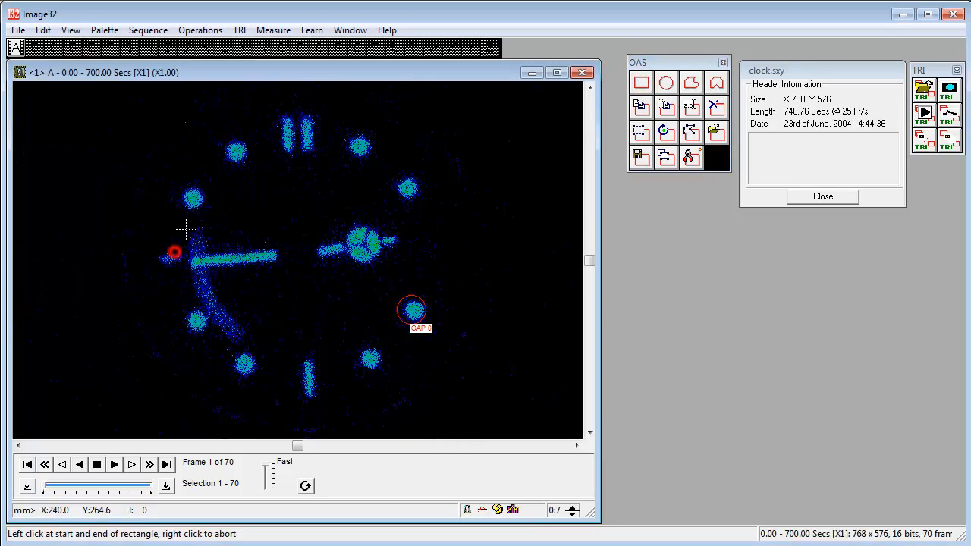
left_click(211, 231)
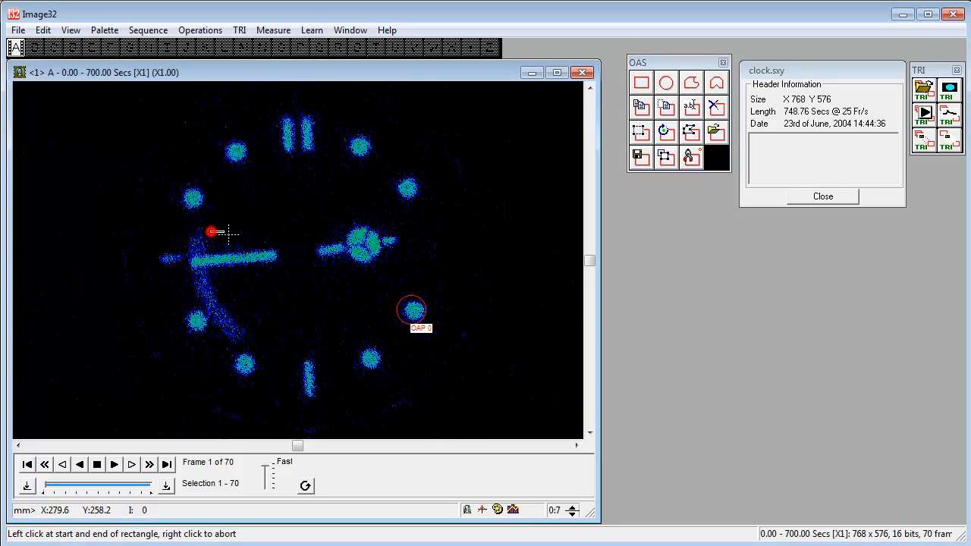
left_click(273, 245)
left_click(273, 245)
left_click(446, 333)
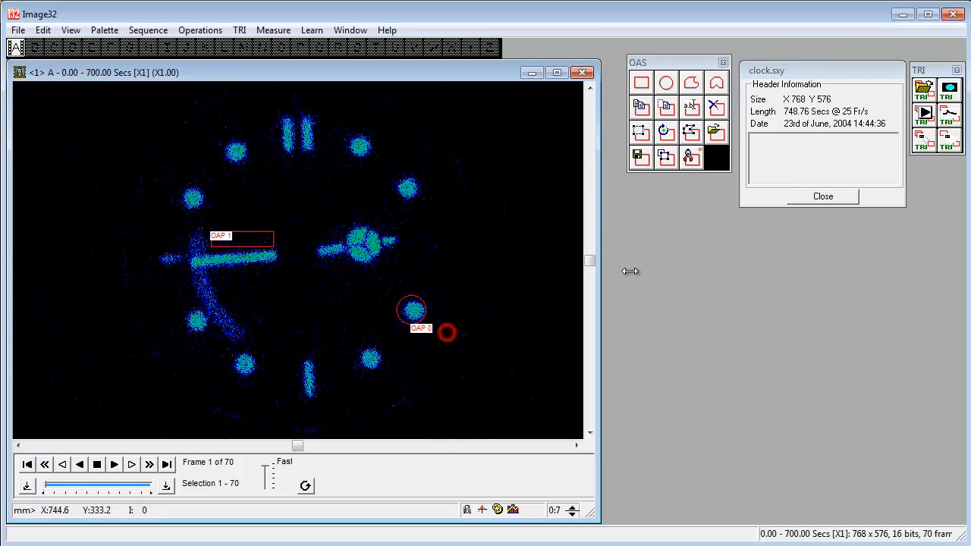
Step: Add a small, roughly square rectangular OAP just right of the bright round hub, above the circular OAP, keeping the default name
left_click(641, 82)
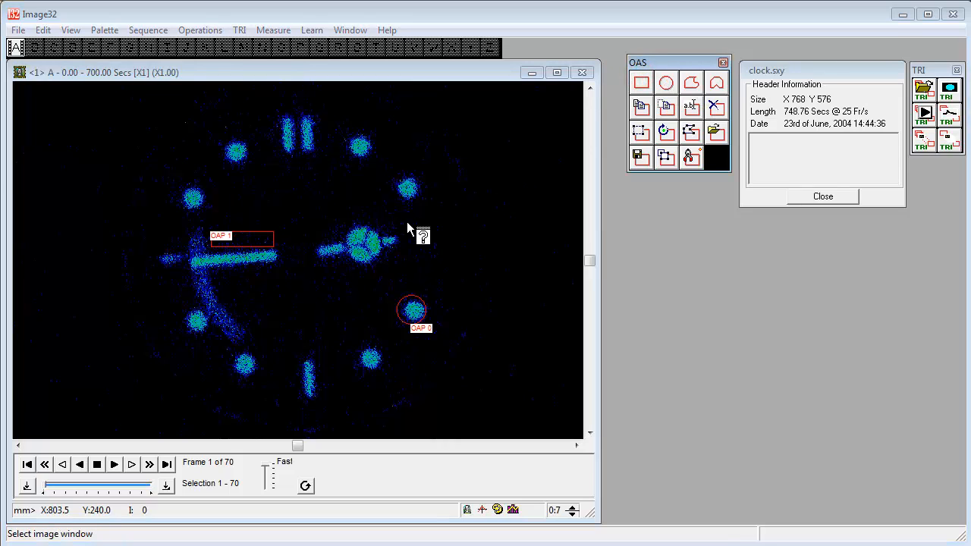
left_click(407, 229)
left_click(157, 251)
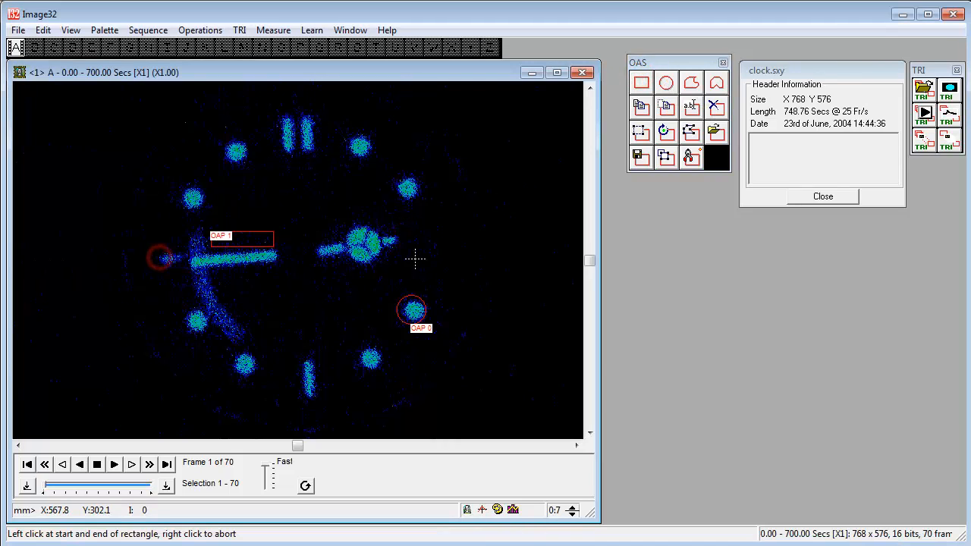
left_click(404, 235)
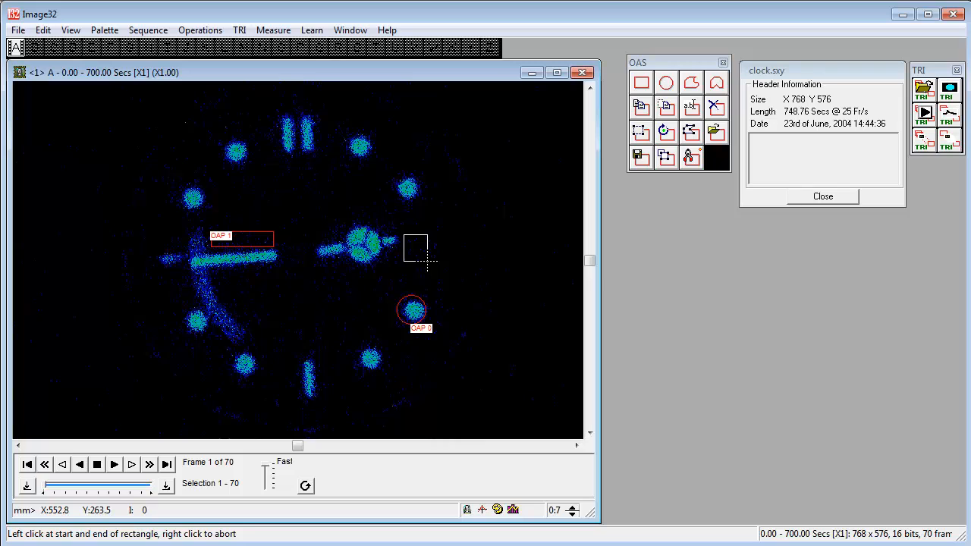
left_click(428, 260)
left_click(423, 261)
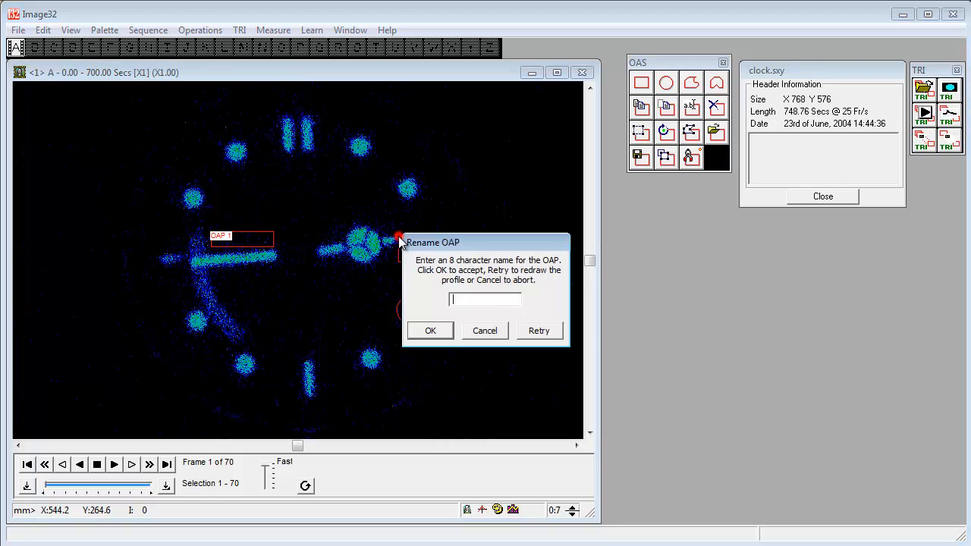
left_click(422, 334)
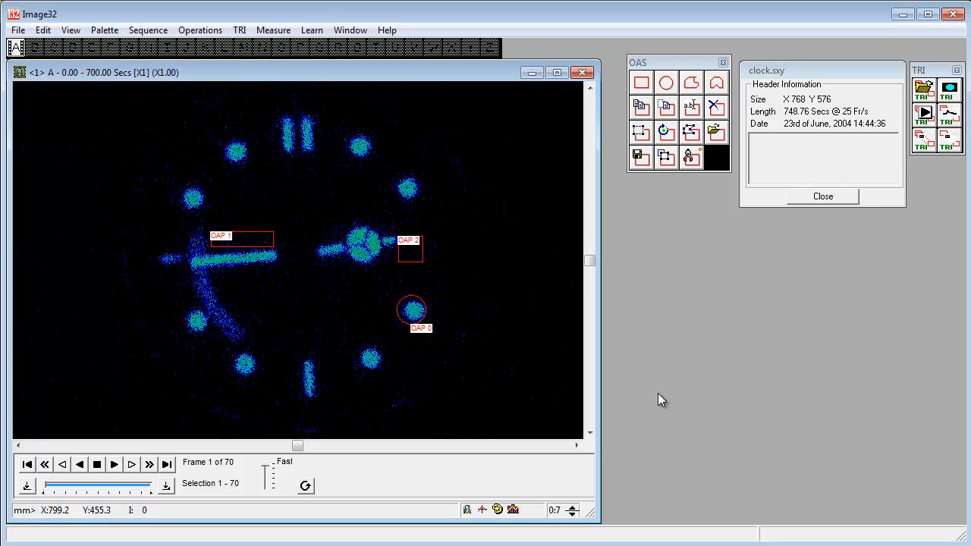
Step: Extract the OAS data from image A, enlarge the statistics window and review the mean intensities per frame
left_click(696, 167)
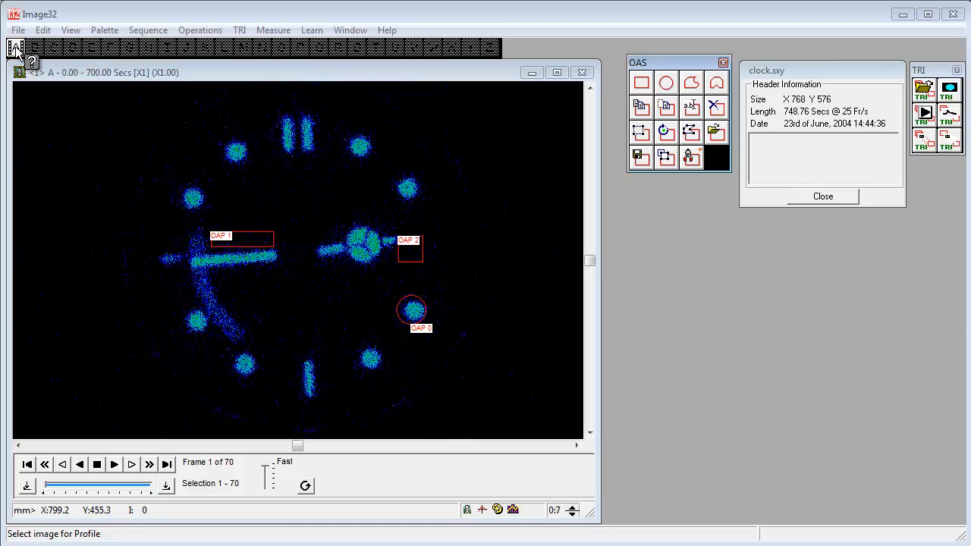
left_click(354, 271)
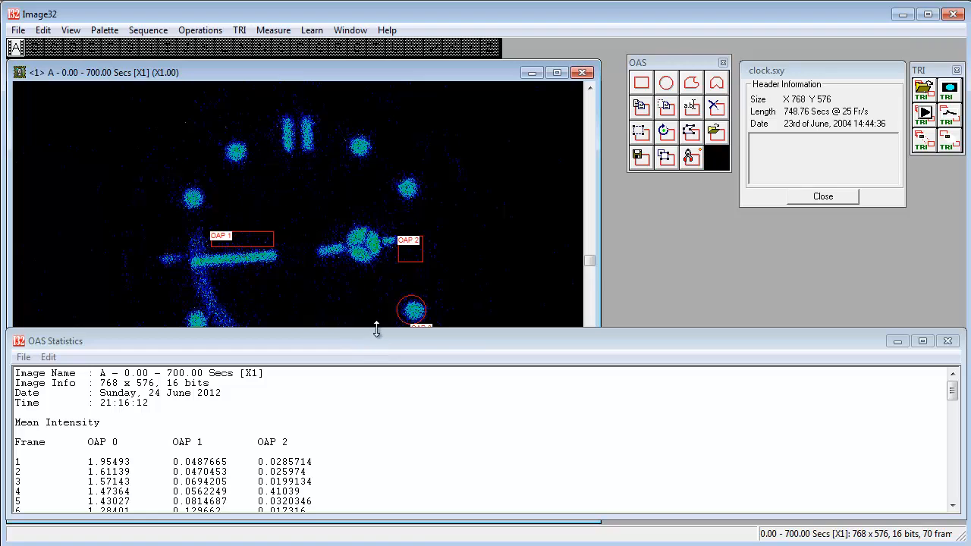
left_click_drag(376, 328, 405, 105)
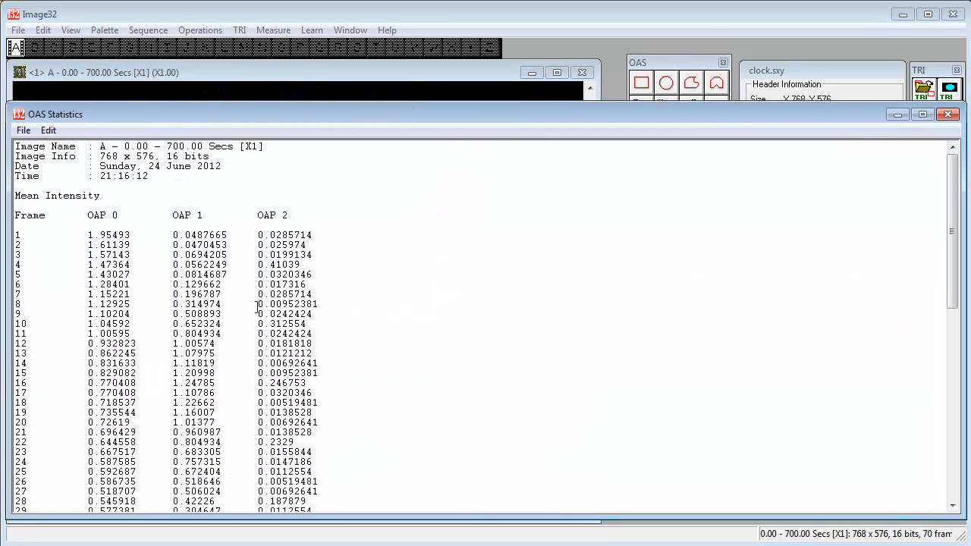
left_click_drag(302, 416, 184, 284)
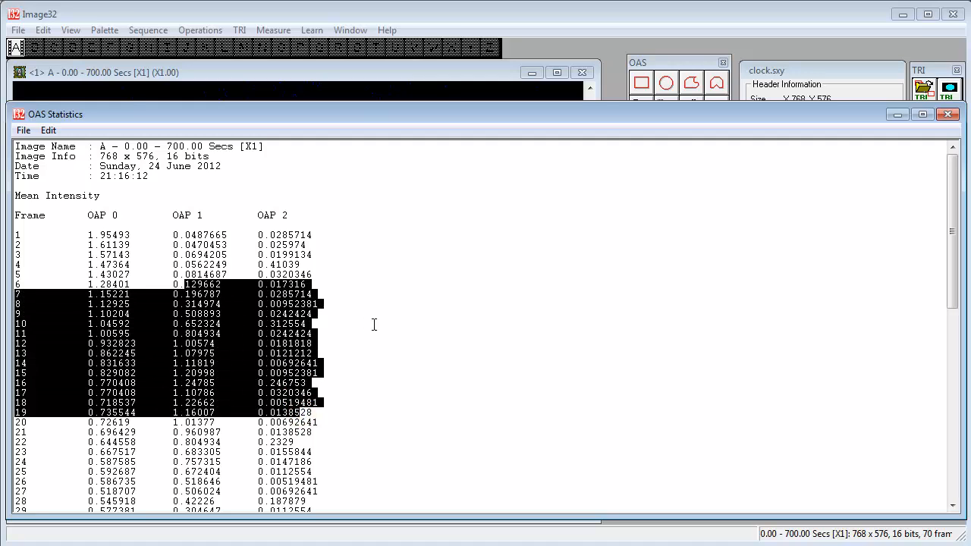
scroll(446, 379, "down", 3)
scroll(445, 379, "up", 3)
left_click(444, 383)
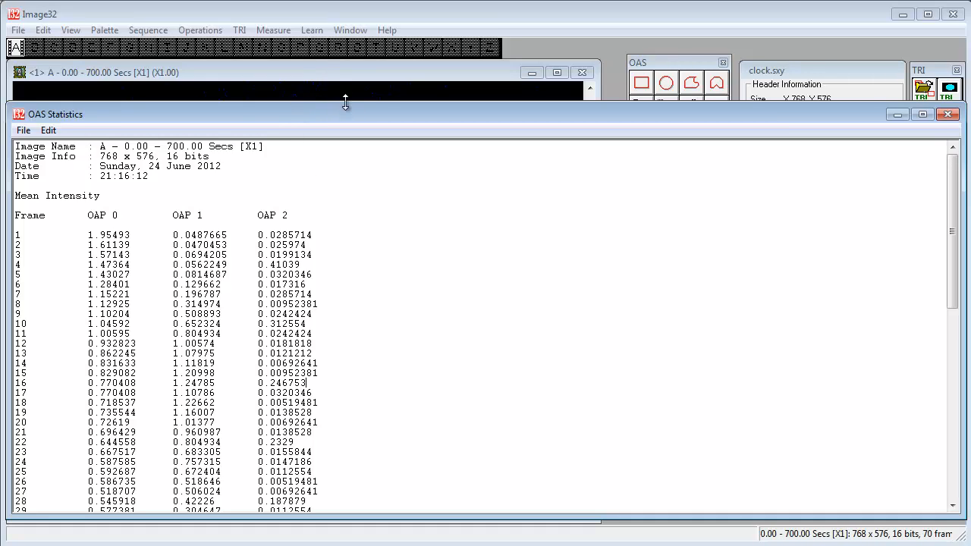
Step: Set the single extracted OAS data item to Total Intensity and extract the statistics from image A again
left_click(277, 30)
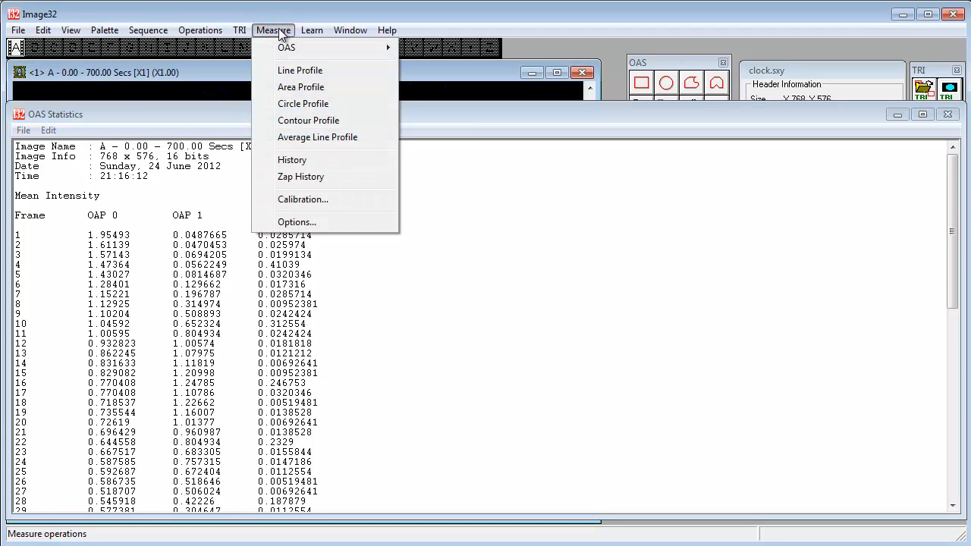
left_click(316, 220)
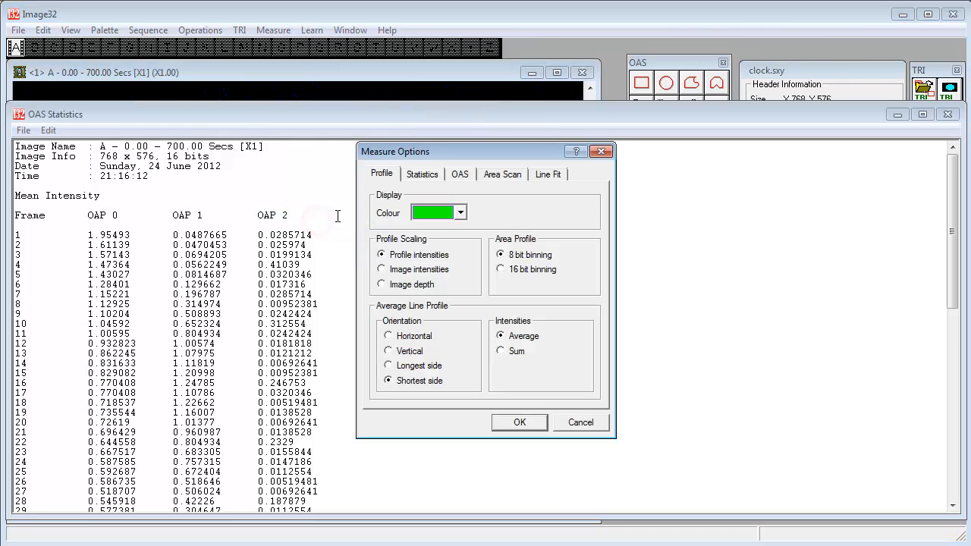
left_click(459, 175)
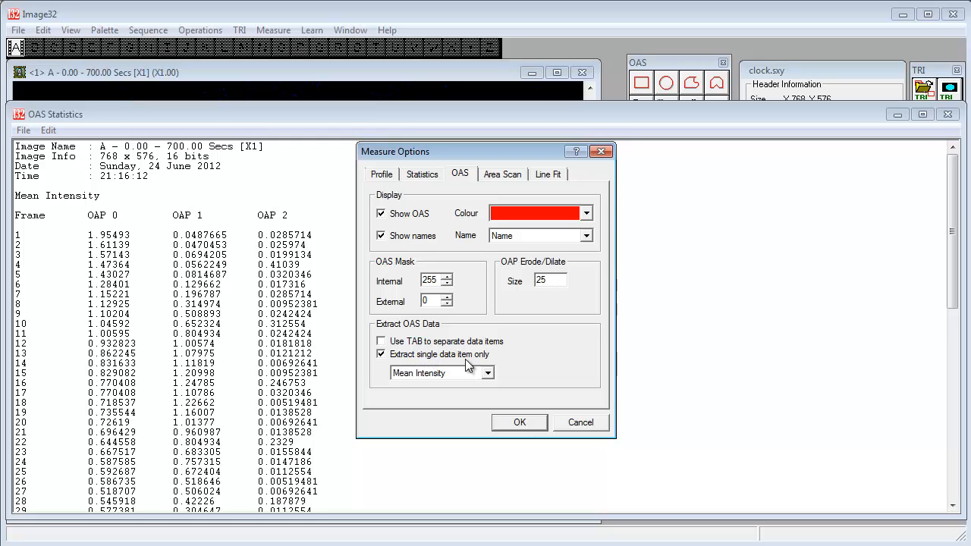
left_click(426, 379)
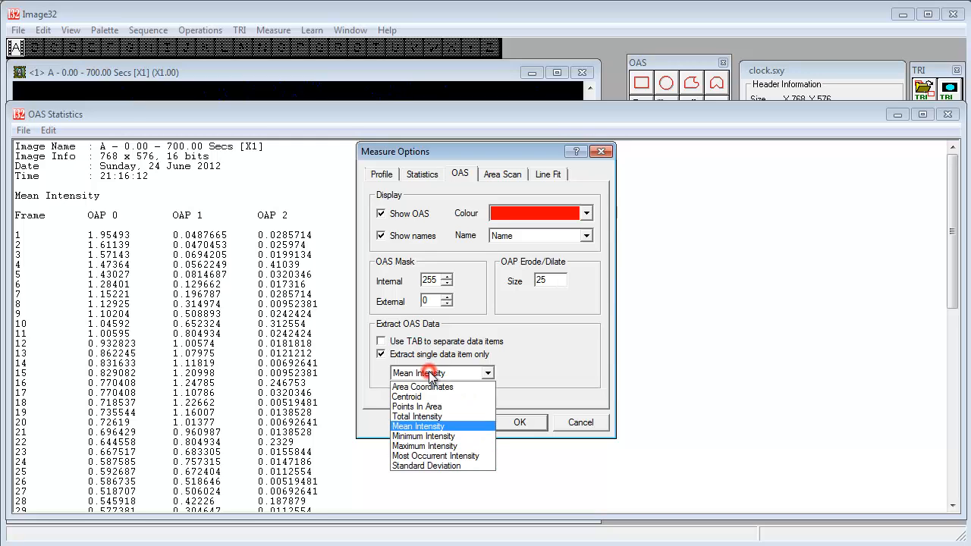
left_click(431, 417)
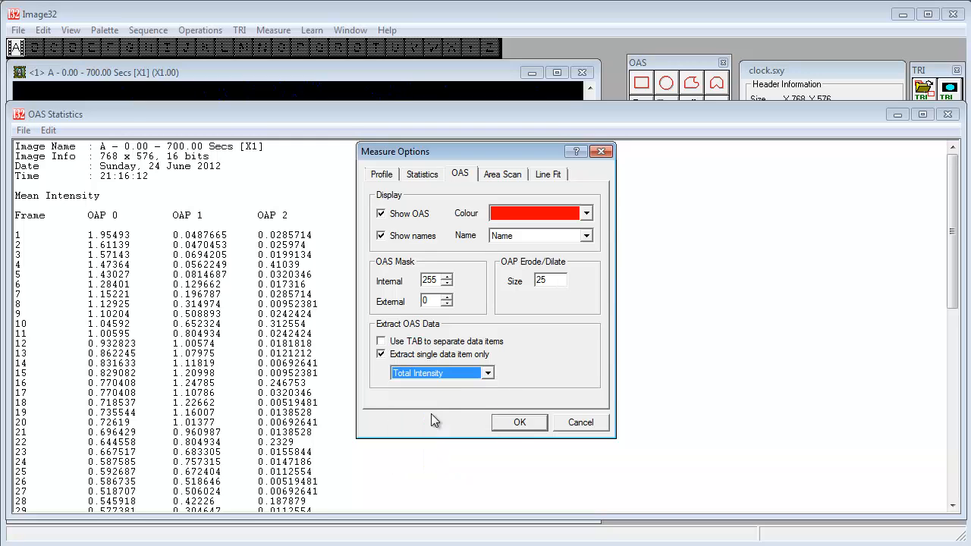
left_click(517, 423)
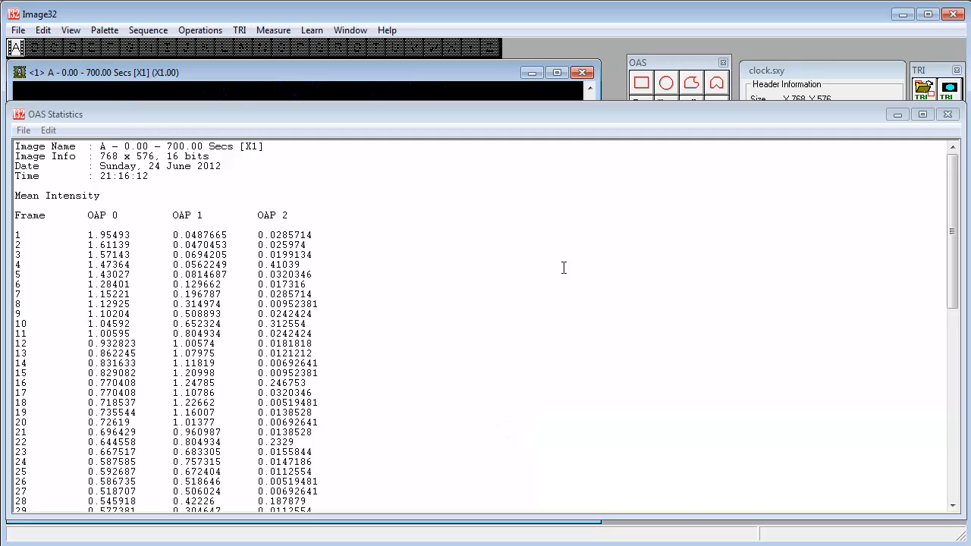
left_click_drag(746, 115, 764, 214)
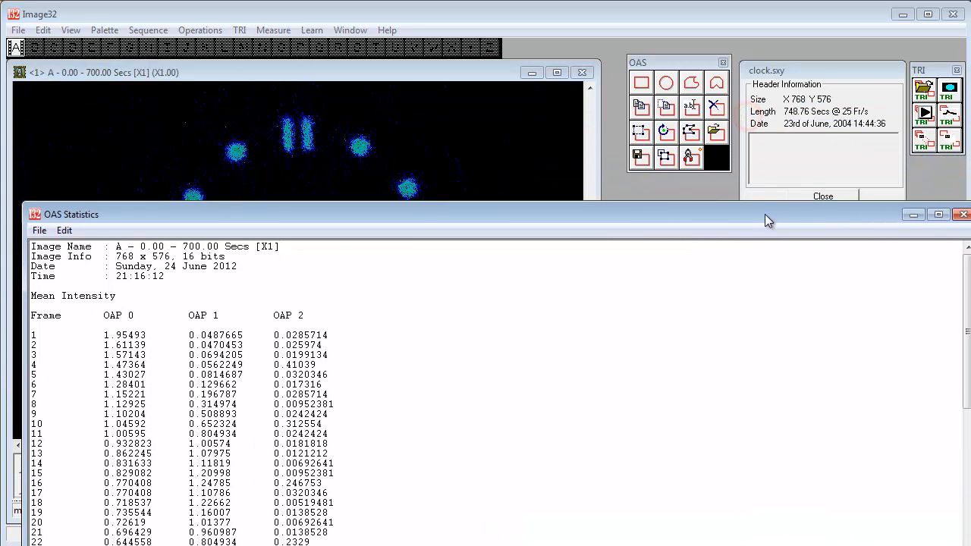
left_click(690, 155)
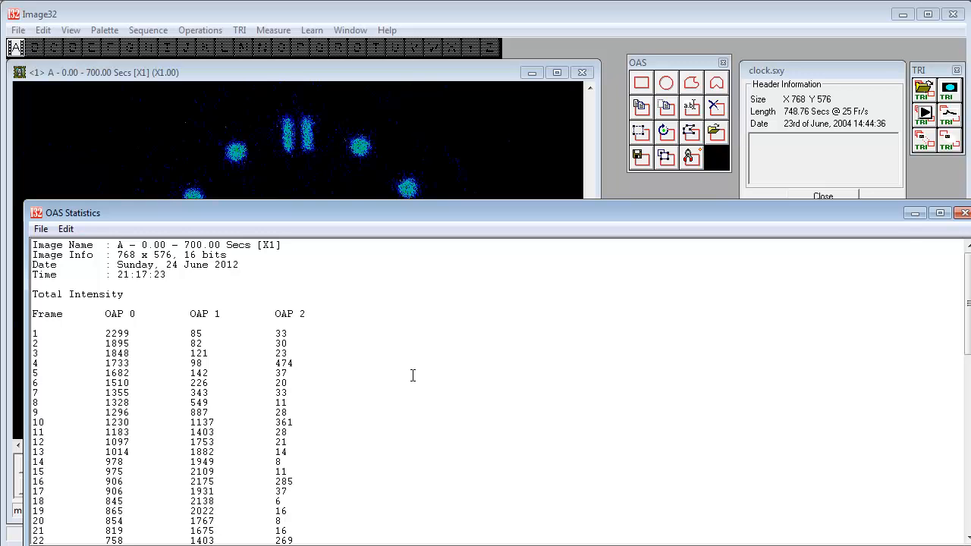
Step: Save the OAS statistics as a text file named oas in the EDIT folder
left_click(38, 229)
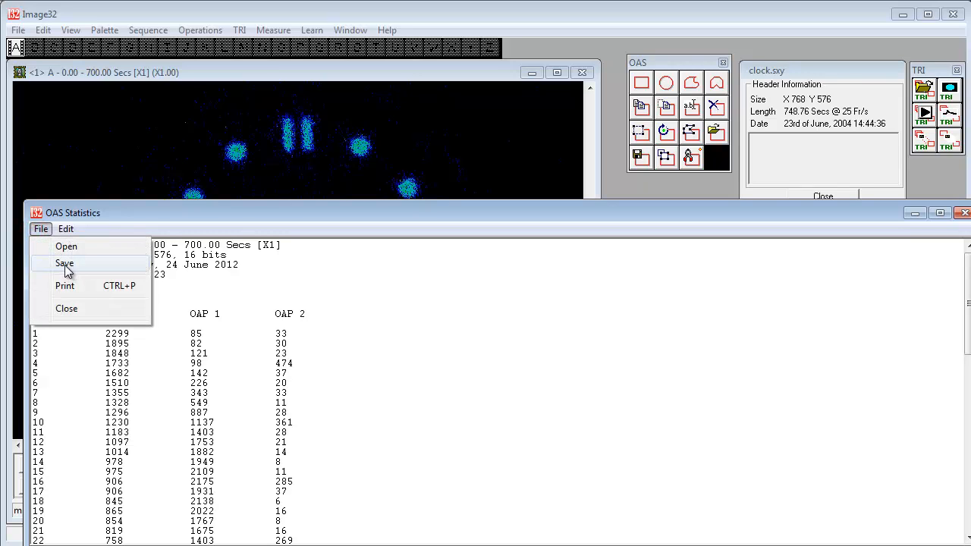
left_click(67, 265)
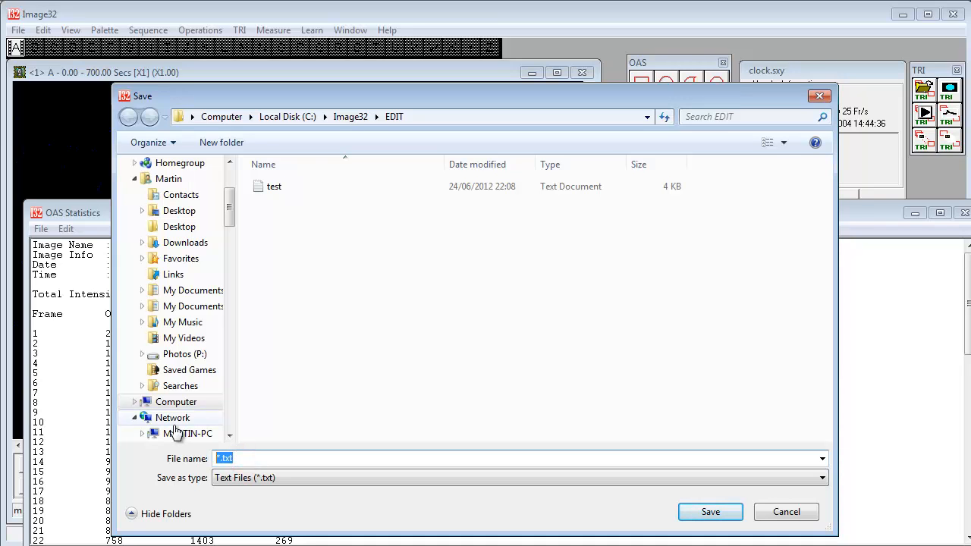
type("oas")
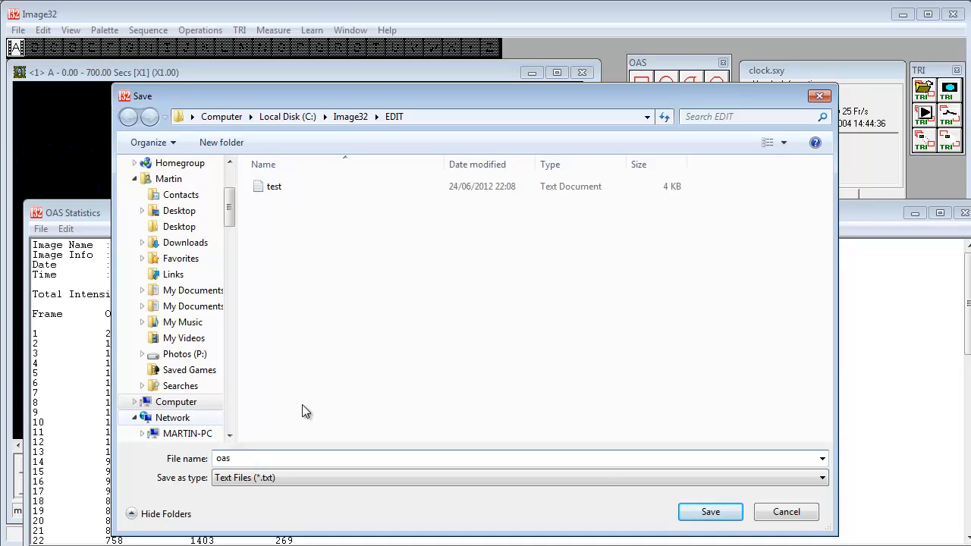
left_click(738, 513)
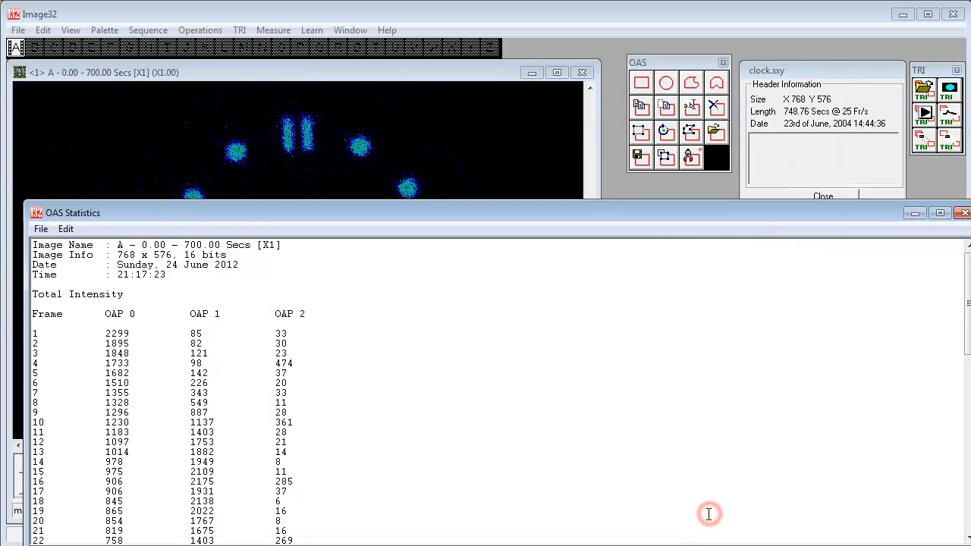